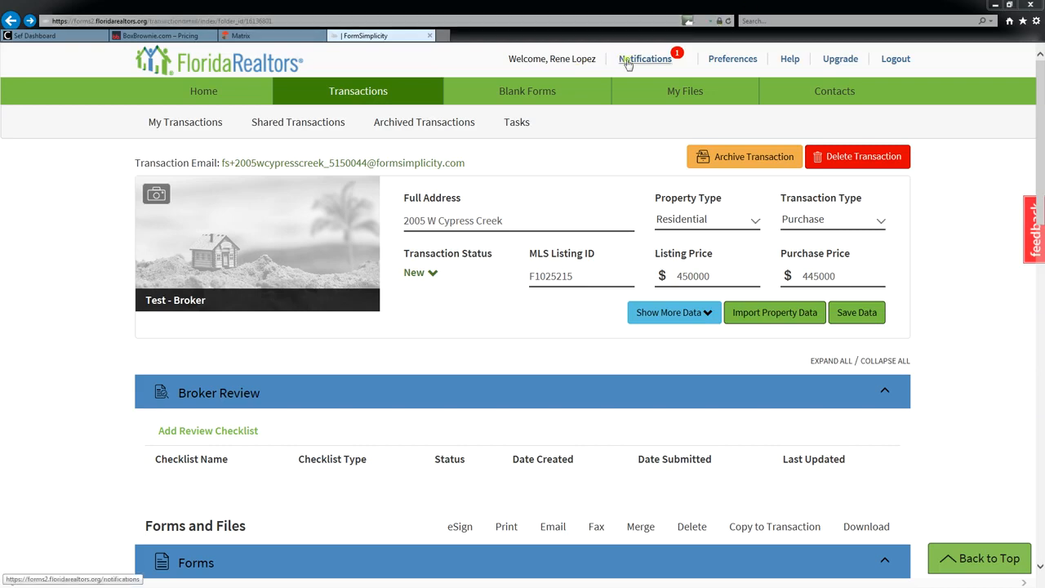
left_click_drag(788, 6, 485, 2)
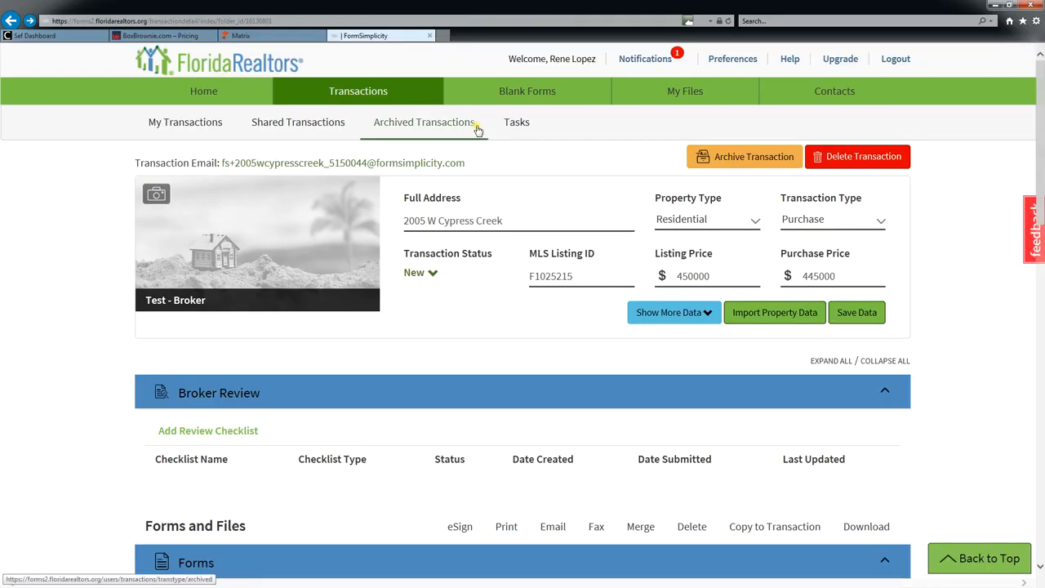
left_click_drag(0, 98, 37, 63)
left_click(37, 63)
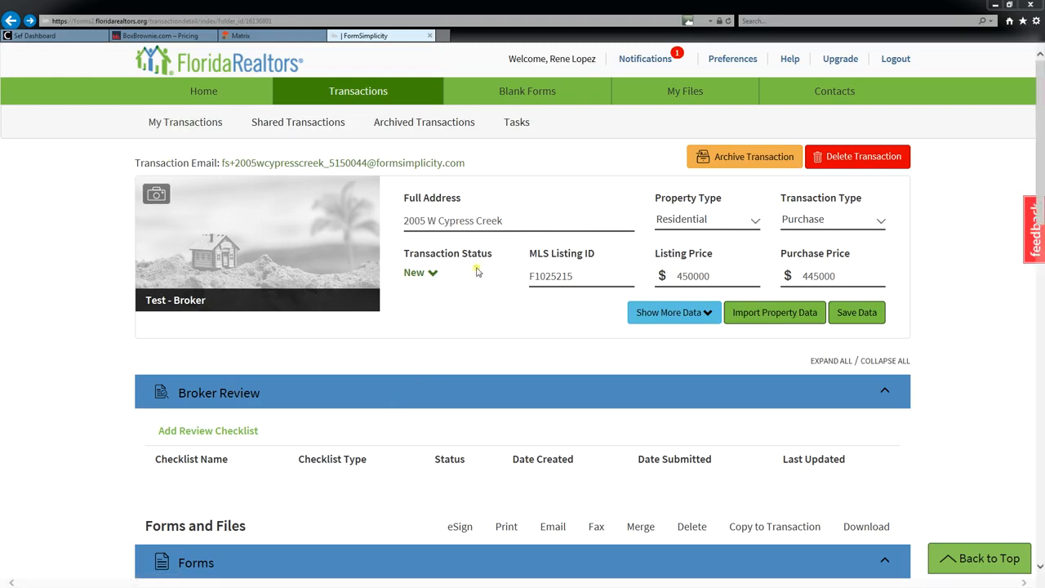
Expand the transaction's additional property data and examine its address, legal description, fee and date fields.
left_click(696, 312)
scroll(578, 357, "down", 2)
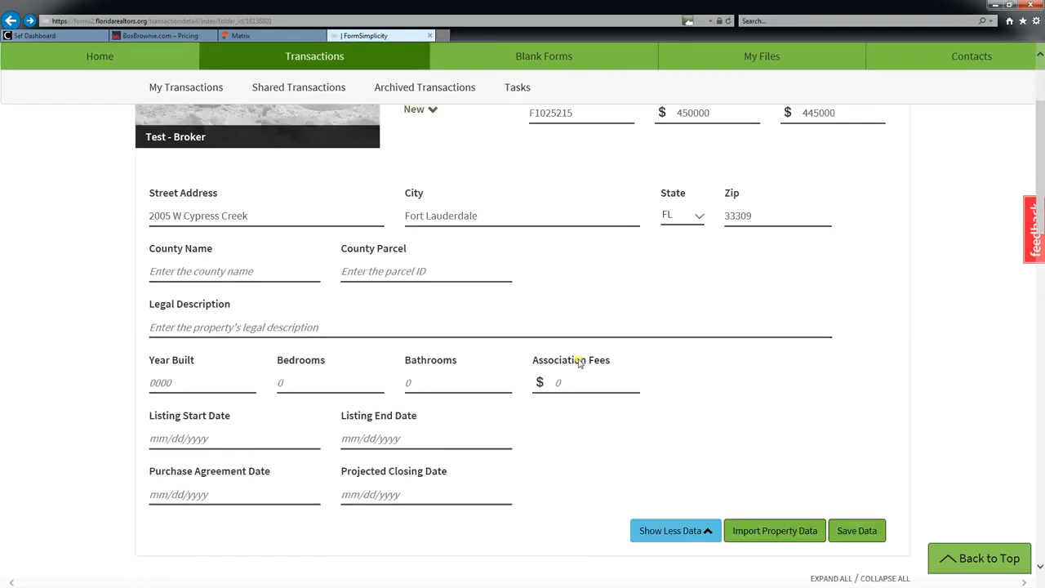
scroll(579, 363, "up", 2)
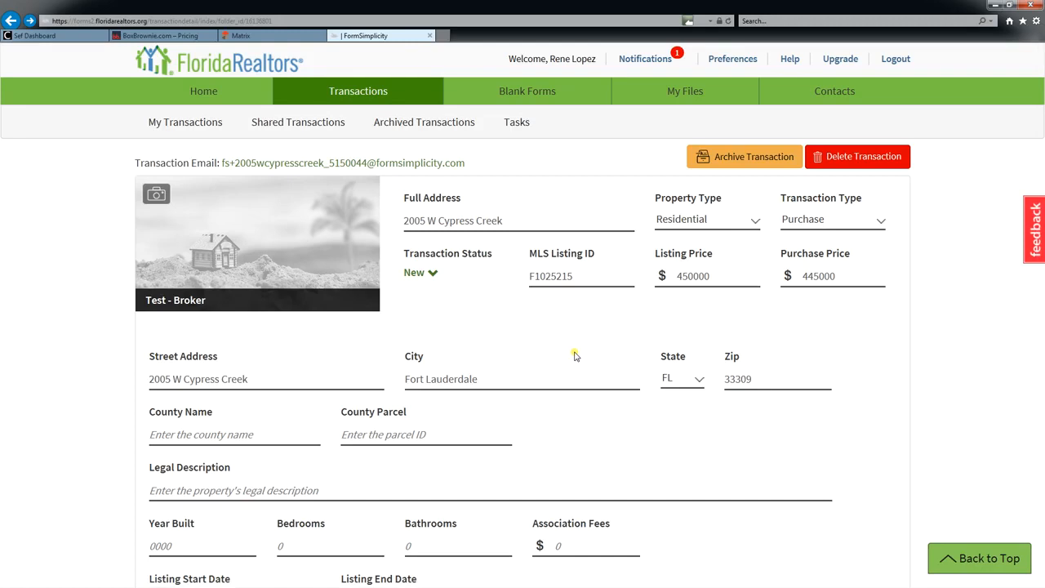
Set the transaction status to Closed and collapse the additional property data.
left_click(434, 276)
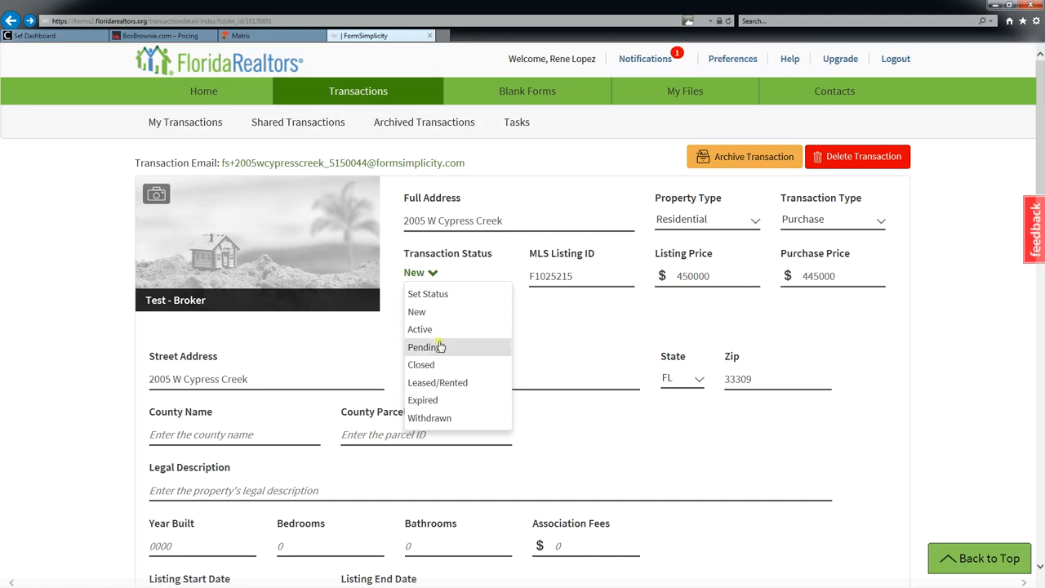
left_click(434, 364)
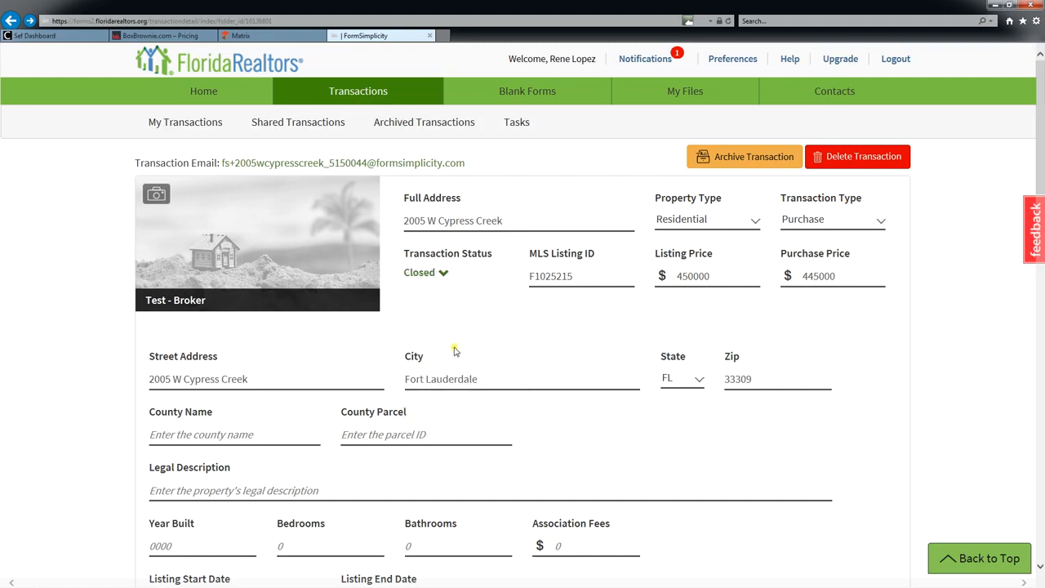
scroll(508, 377, "down", 3)
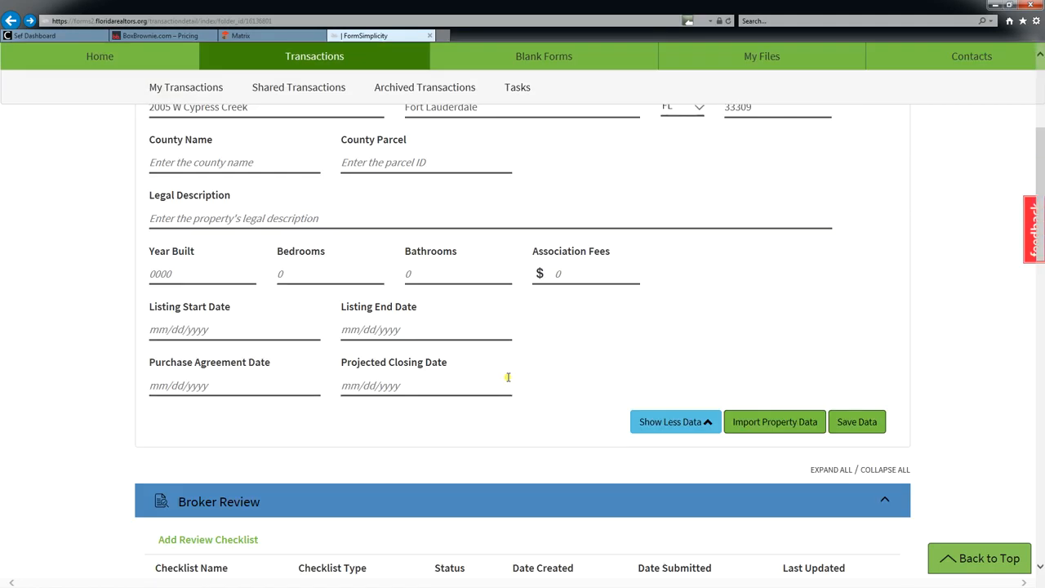
left_click(670, 425)
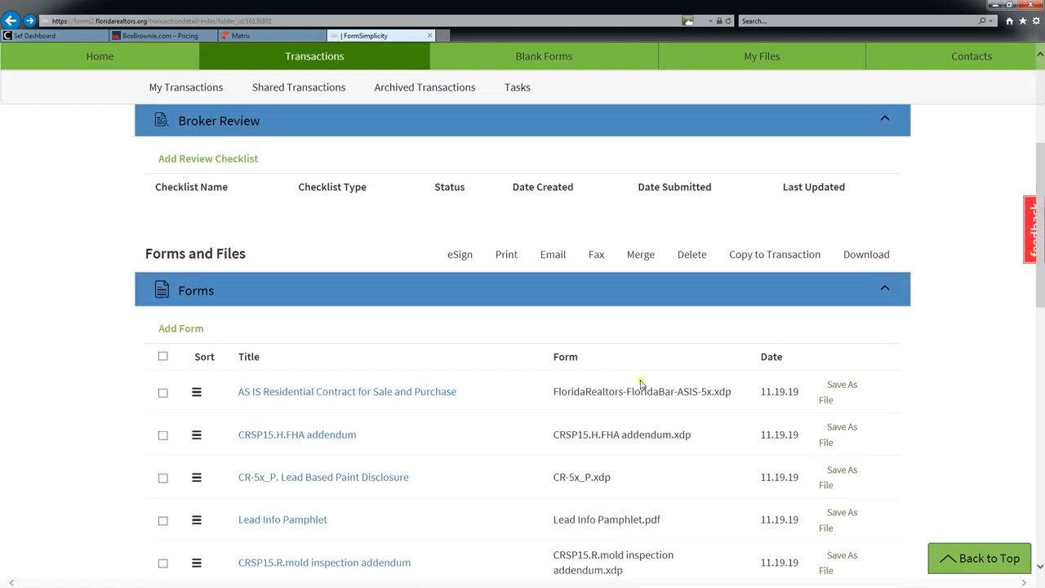
Look through the forms and the uploaded files attached to the transaction.
scroll(641, 384, "up", 3)
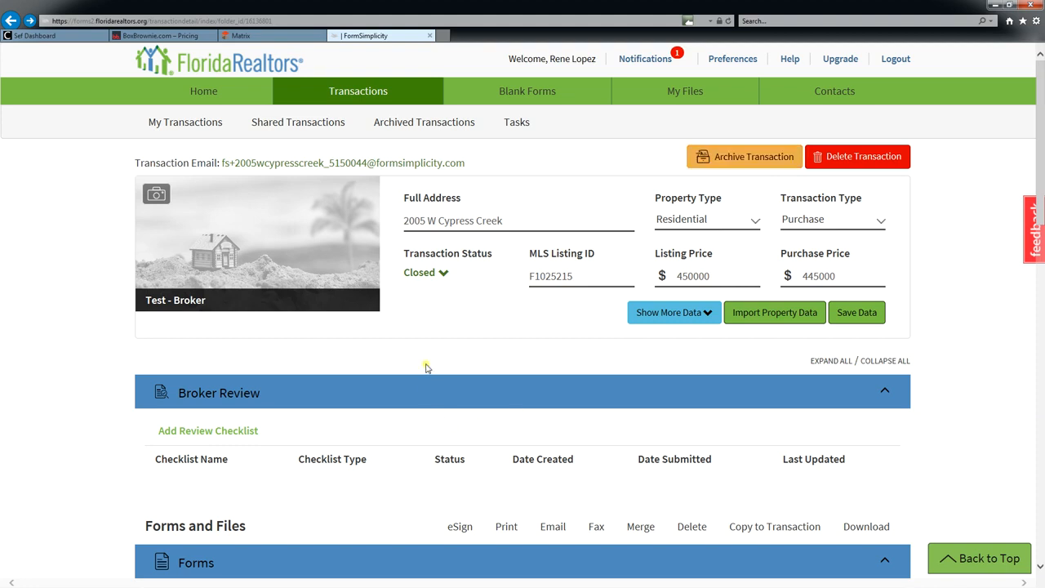
scroll(424, 368, "down", 1)
scroll(425, 369, "down", 2)
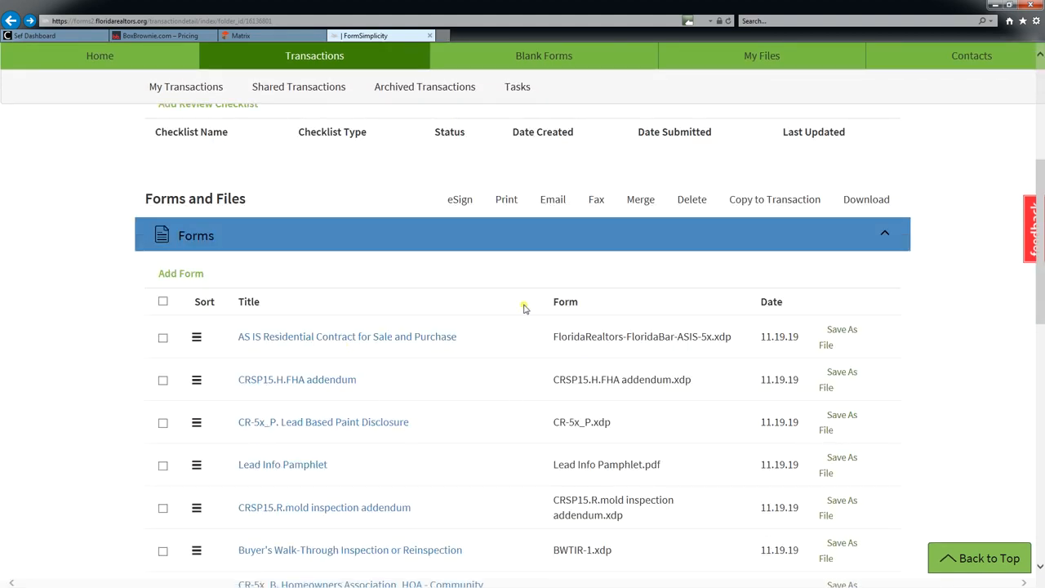
scroll(338, 396, "down", 3)
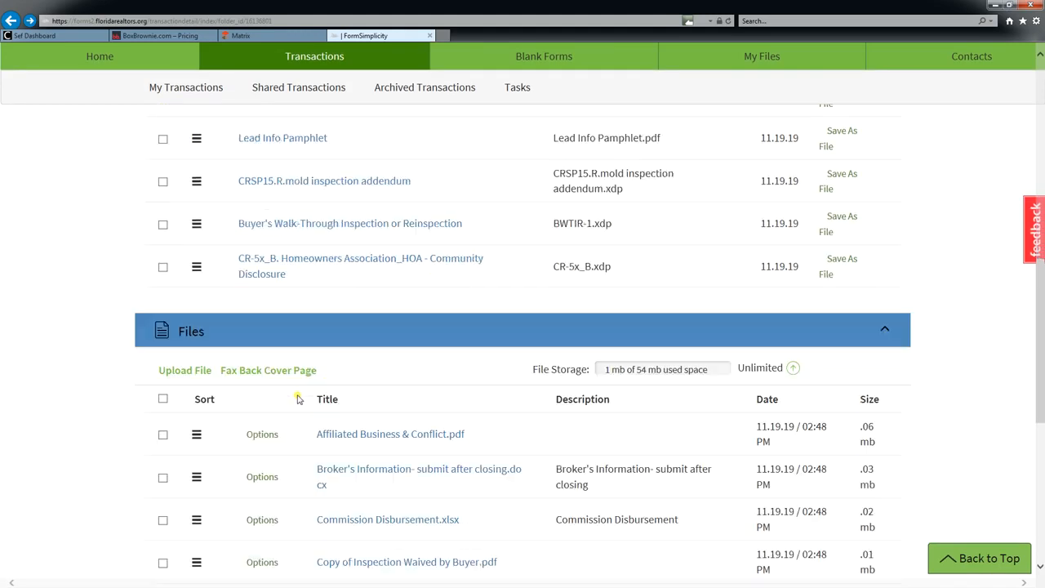
scroll(298, 399, "down", 3)
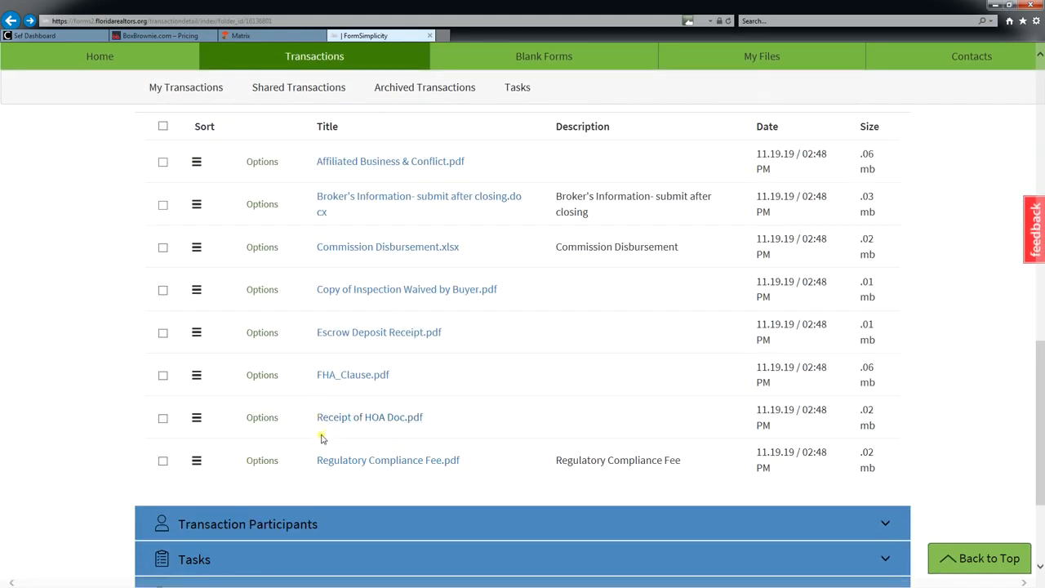
scroll(325, 448, "up", 1)
scroll(325, 449, "up", 5)
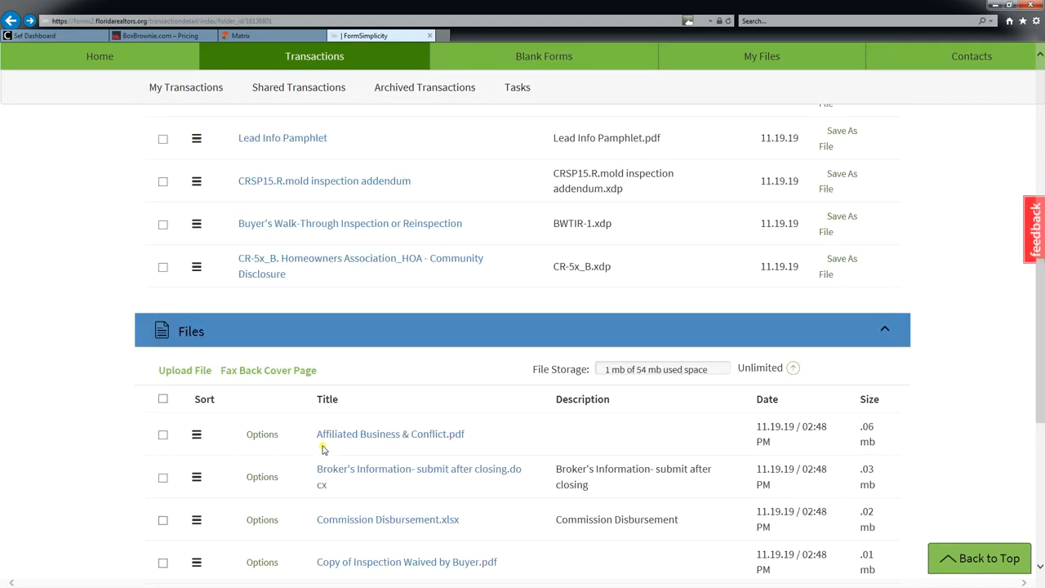
scroll(325, 457, "up", 1)
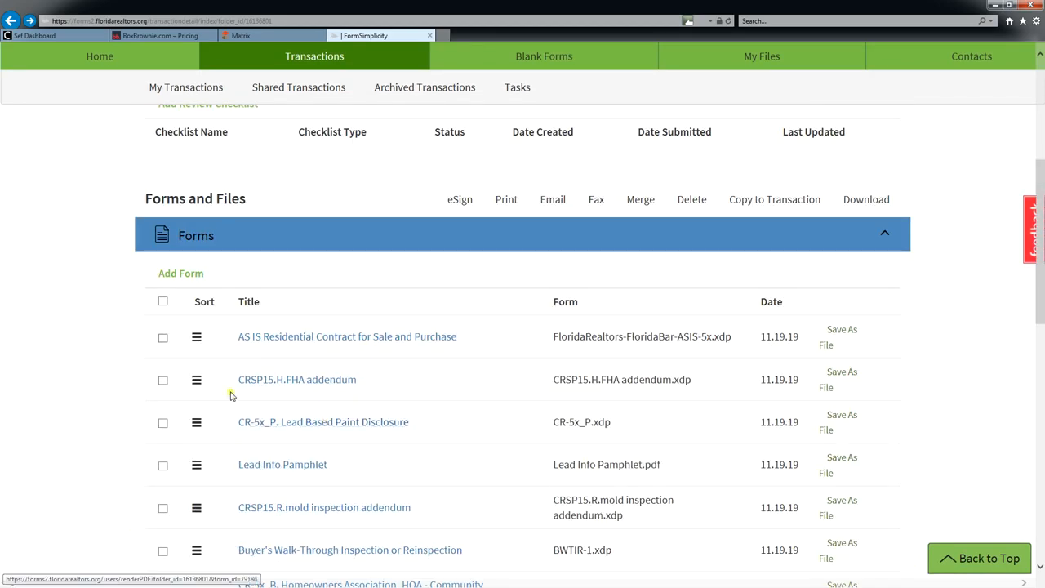
scroll(359, 324, "up", 4)
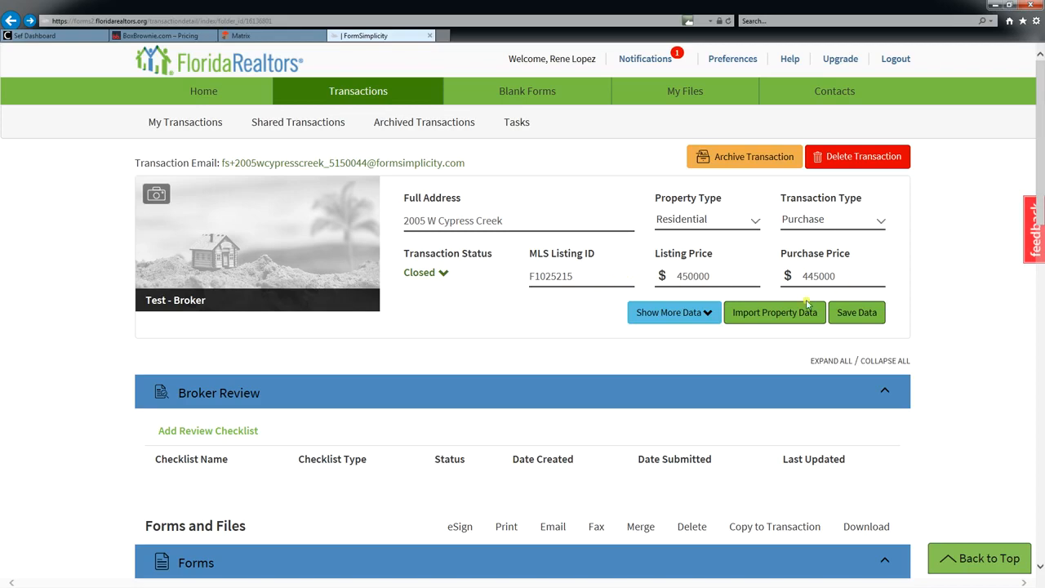
Expand the additional property data again and check the fields that can be filled in for the transaction.
left_click(698, 313)
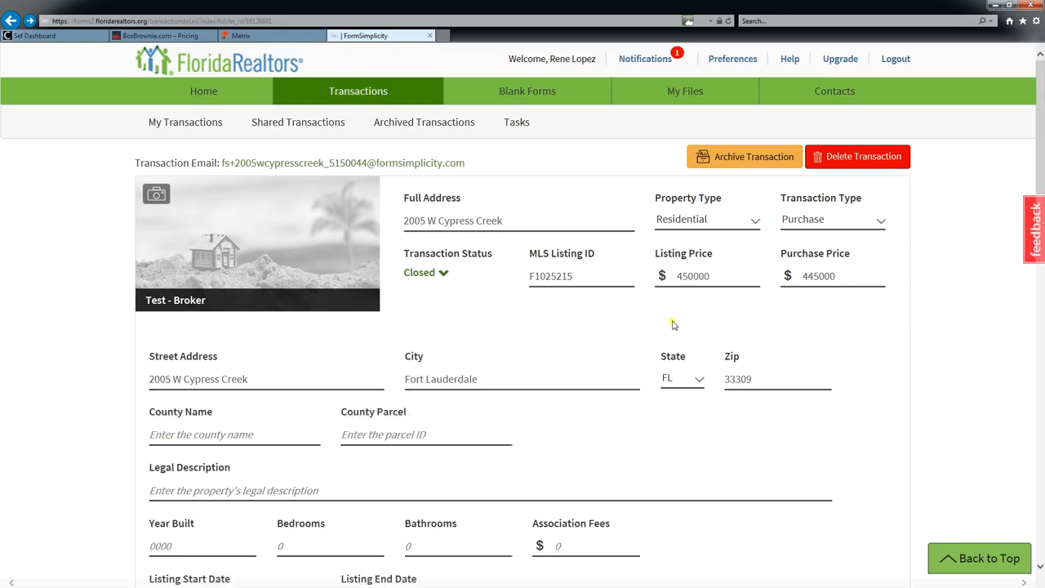
scroll(285, 380, "down", 4)
scroll(311, 389, "up", 1)
scroll(311, 389, "up", 2)
Add a broker review checklist named "Test" with the review type "Get Paid- Sale Closing Package (SFH)".
scroll(715, 371, "down", 6)
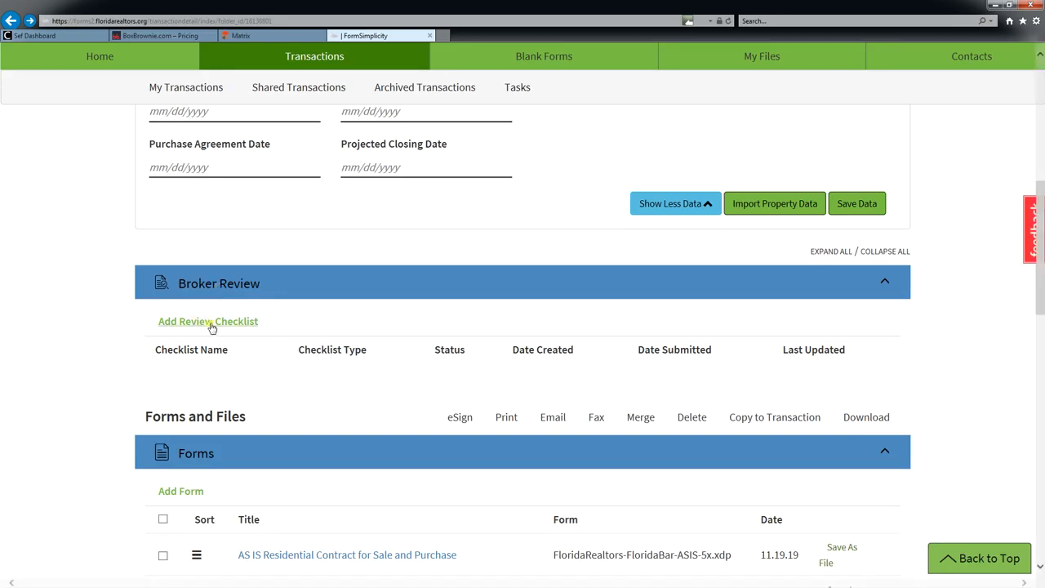
left_click(210, 324)
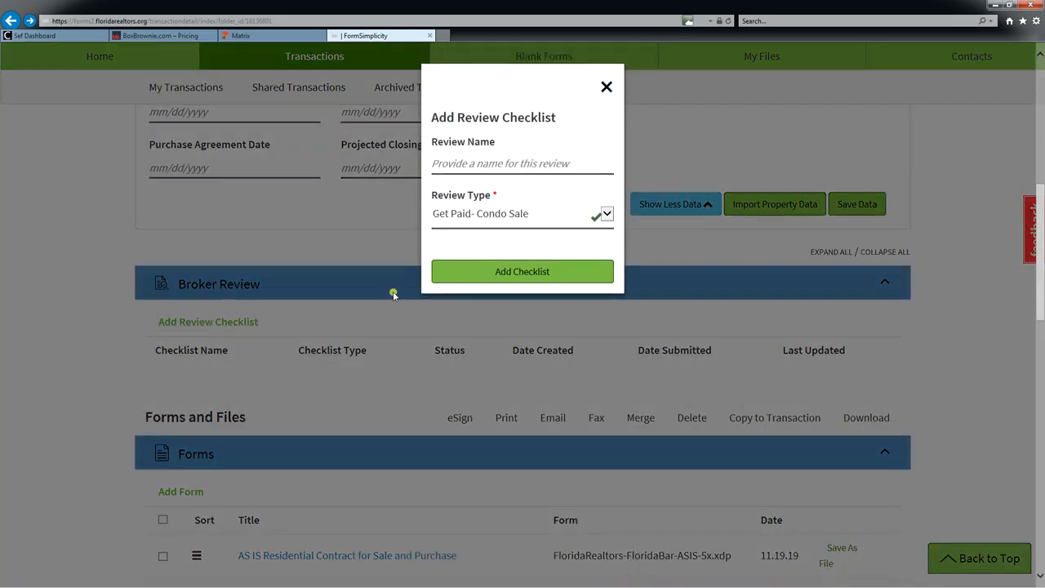
left_click(608, 215)
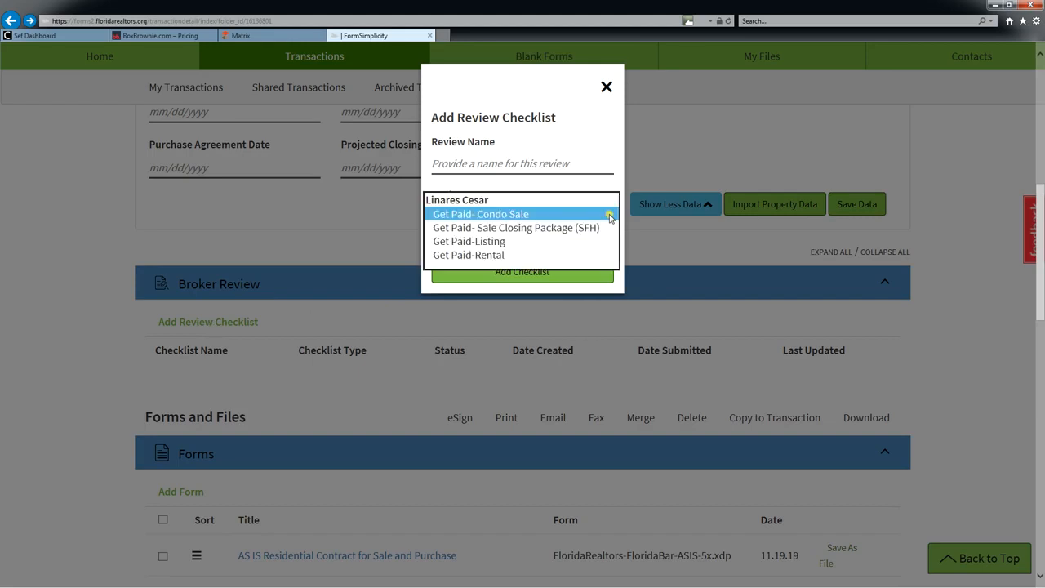
left_click(580, 167)
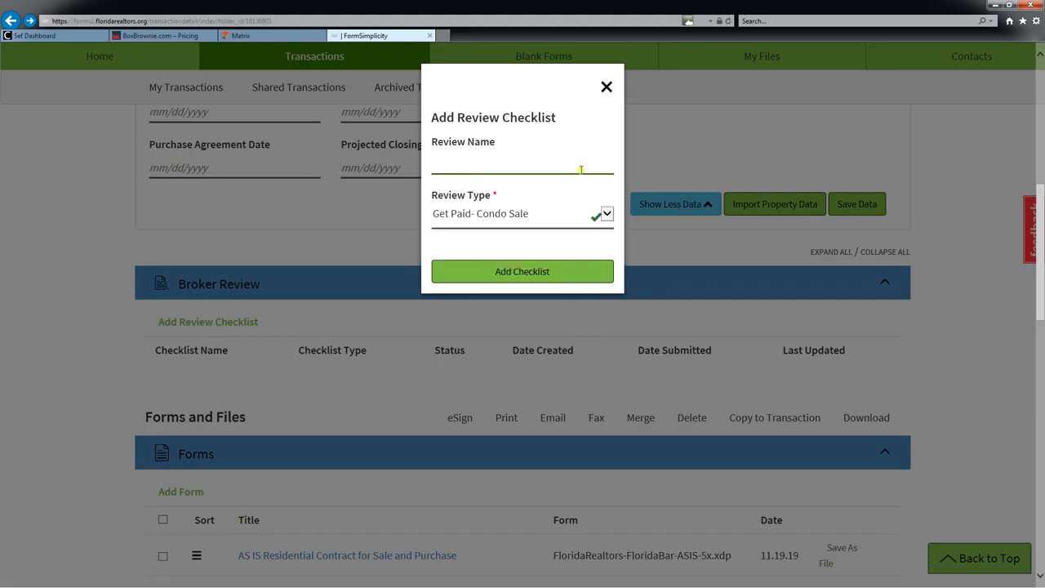
type("Test")
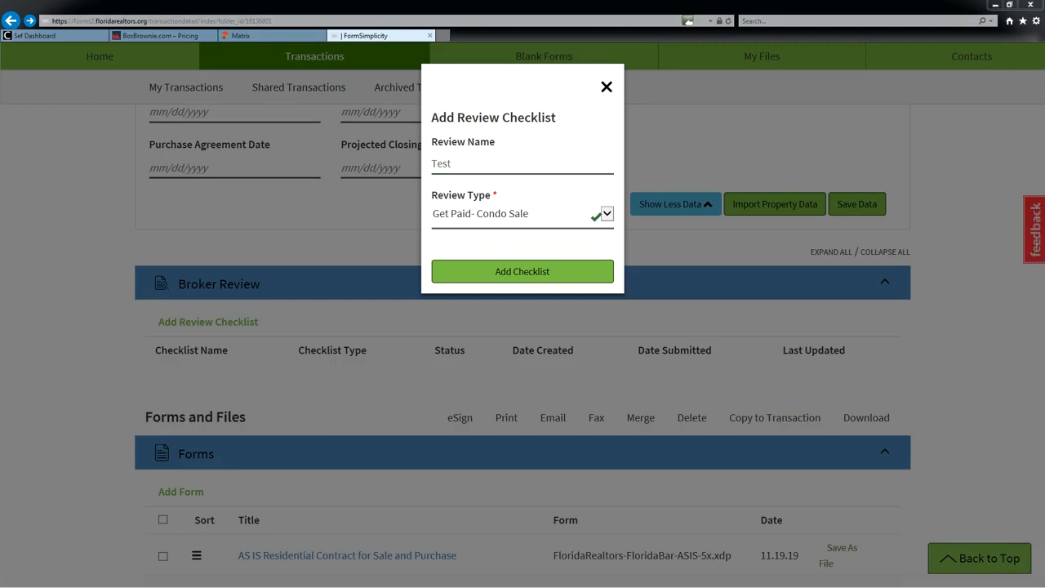
left_click(602, 215)
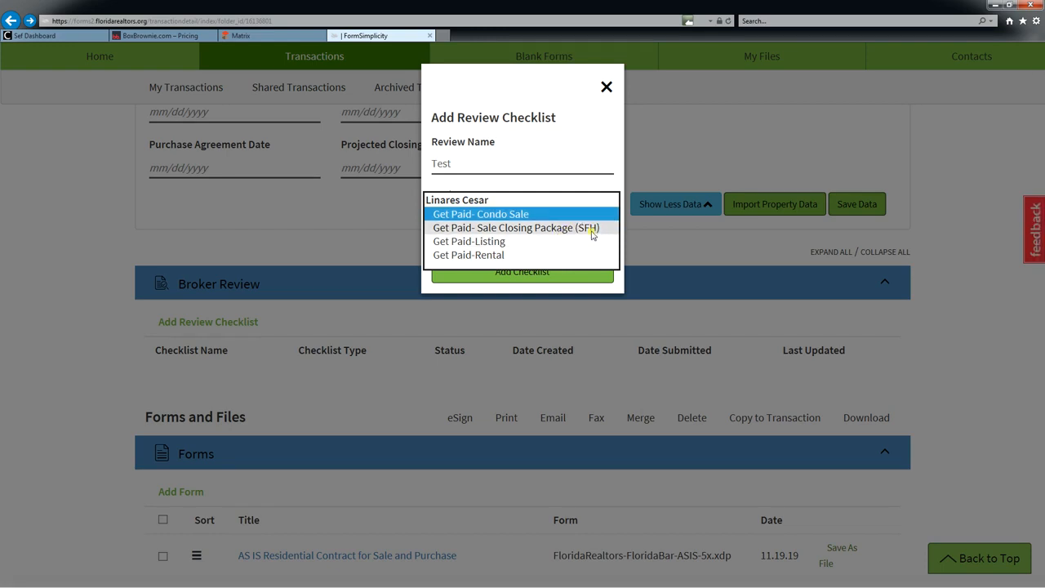
left_click(504, 230)
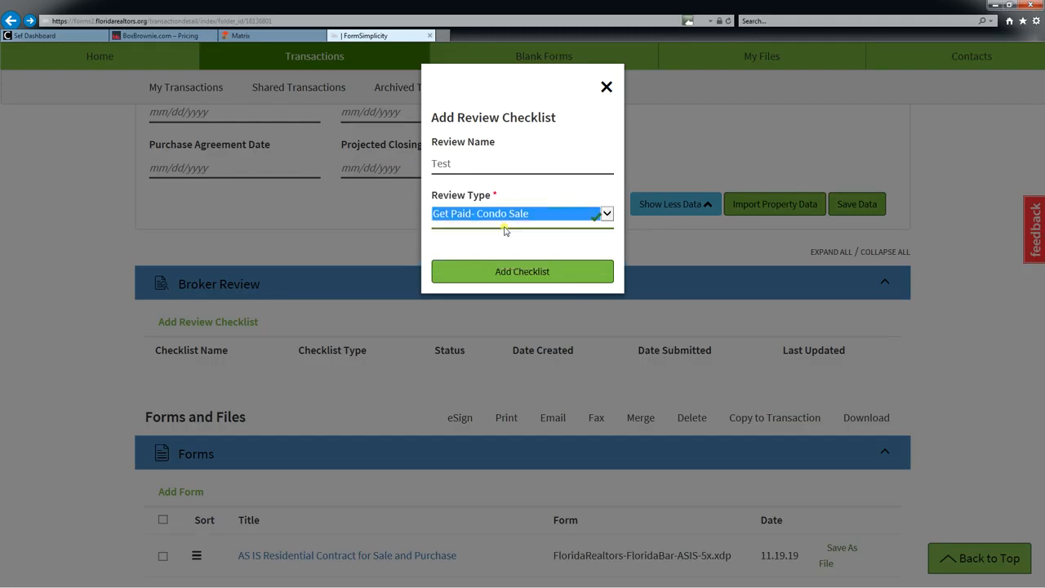
left_click(511, 276)
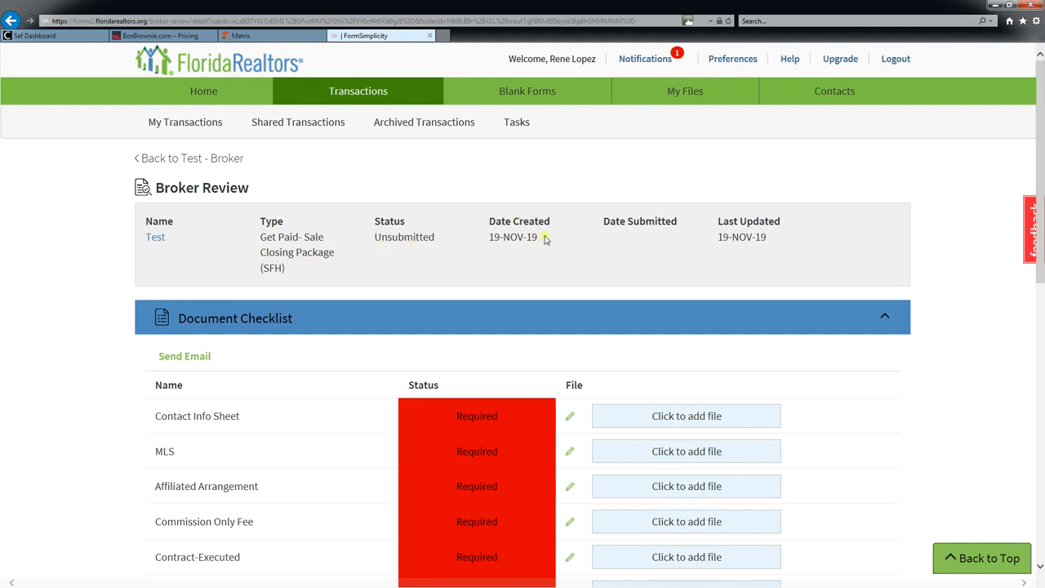
Read through the review's document checklist from Contact Info Sheet down to Misc.
scroll(717, 248, "down", 3)
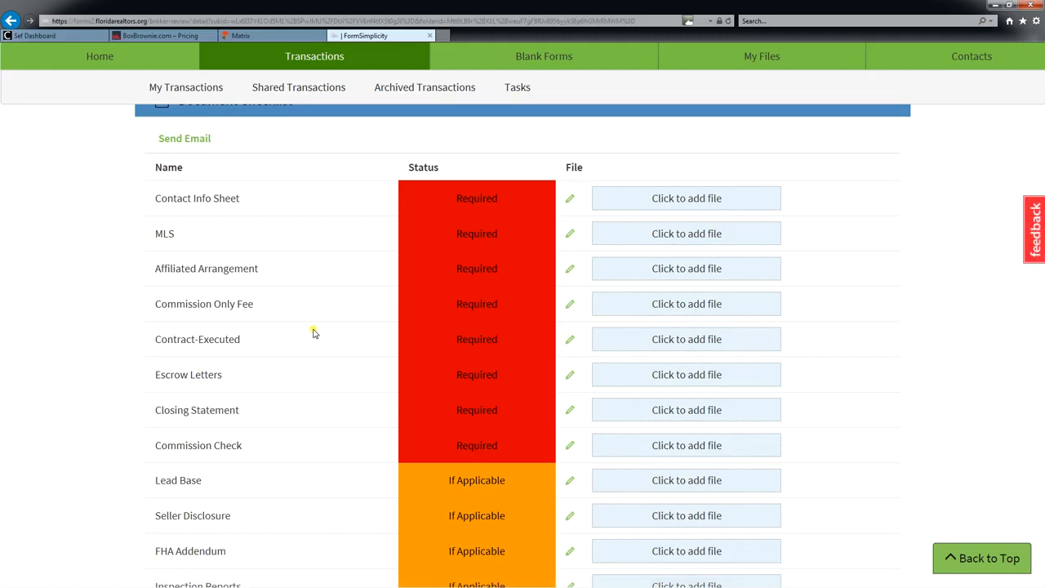
scroll(318, 335, "down", 1)
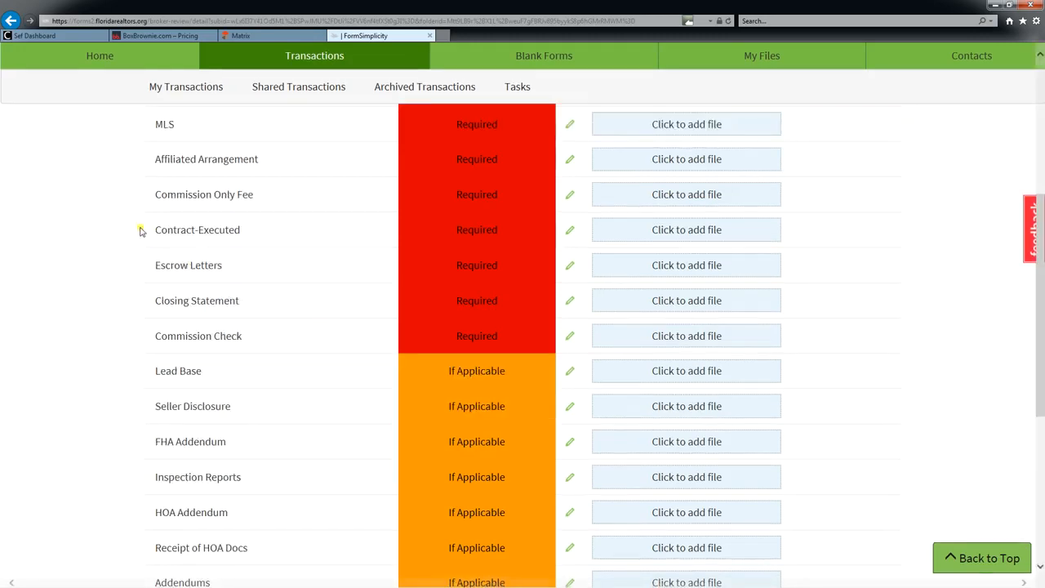
scroll(152, 243, "up", 1)
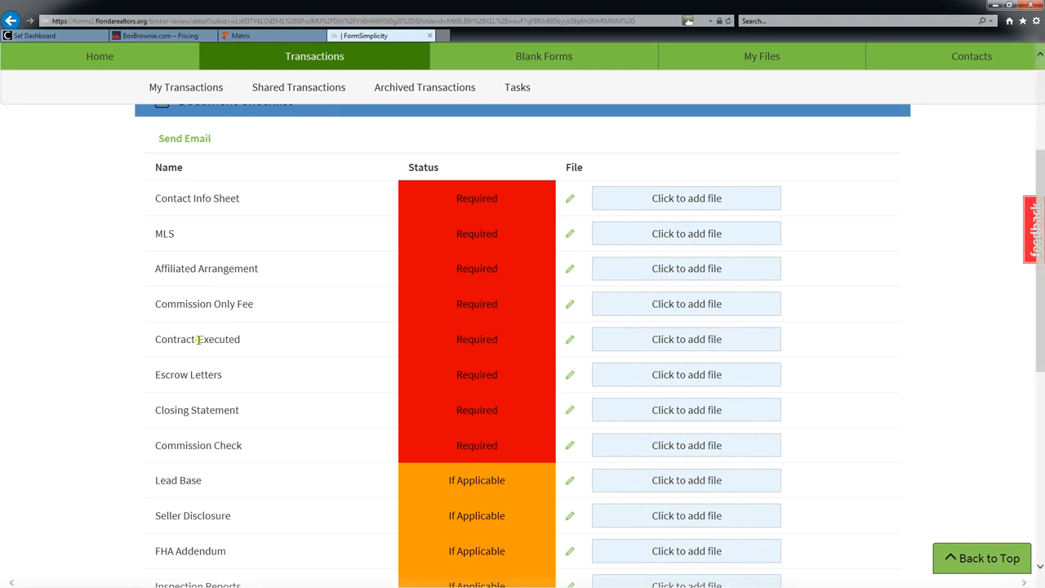
scroll(187, 372, "down", 1)
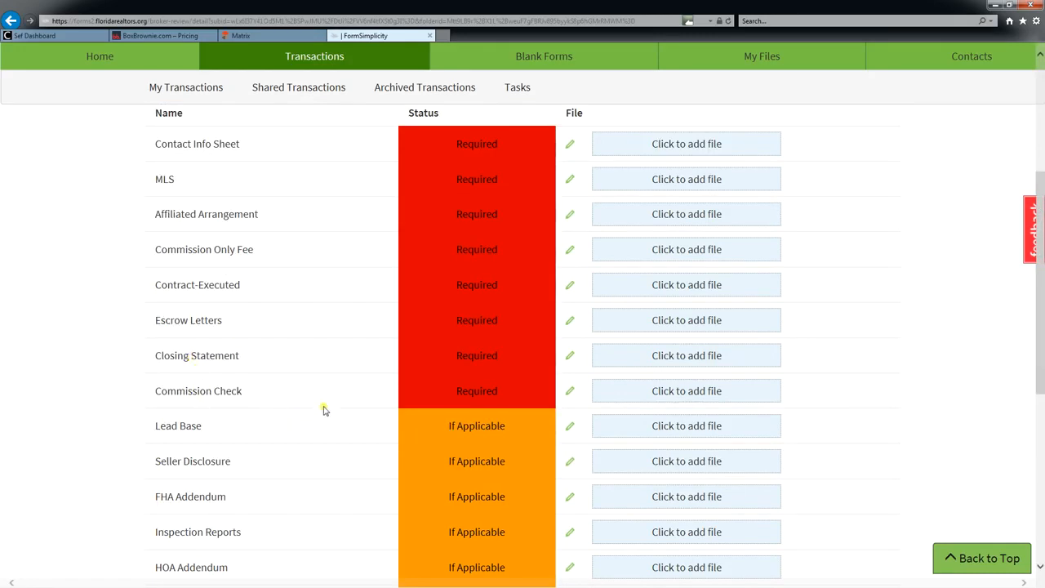
scroll(294, 382, "down", 2)
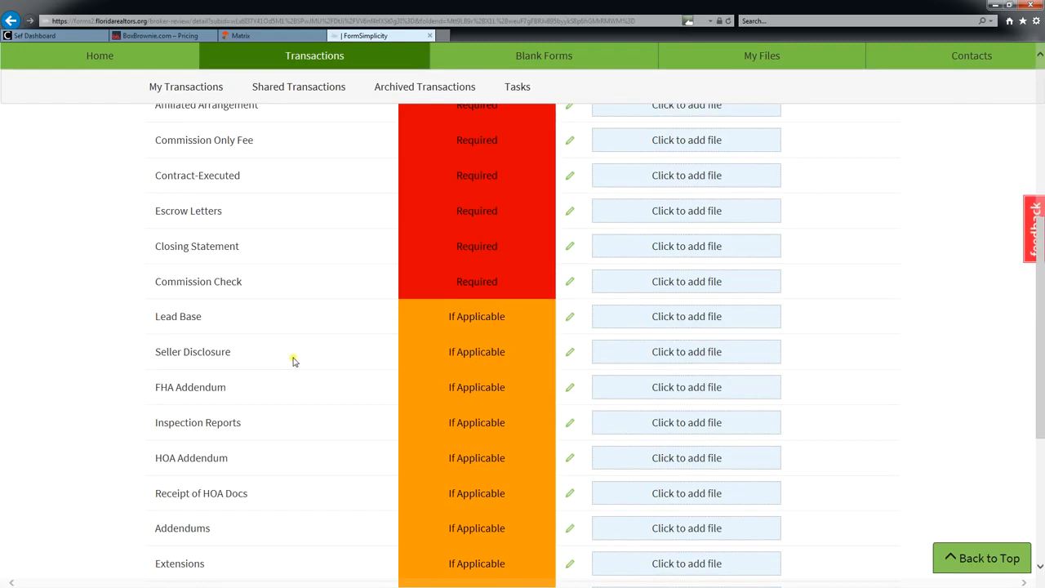
scroll(274, 336, "down", 1)
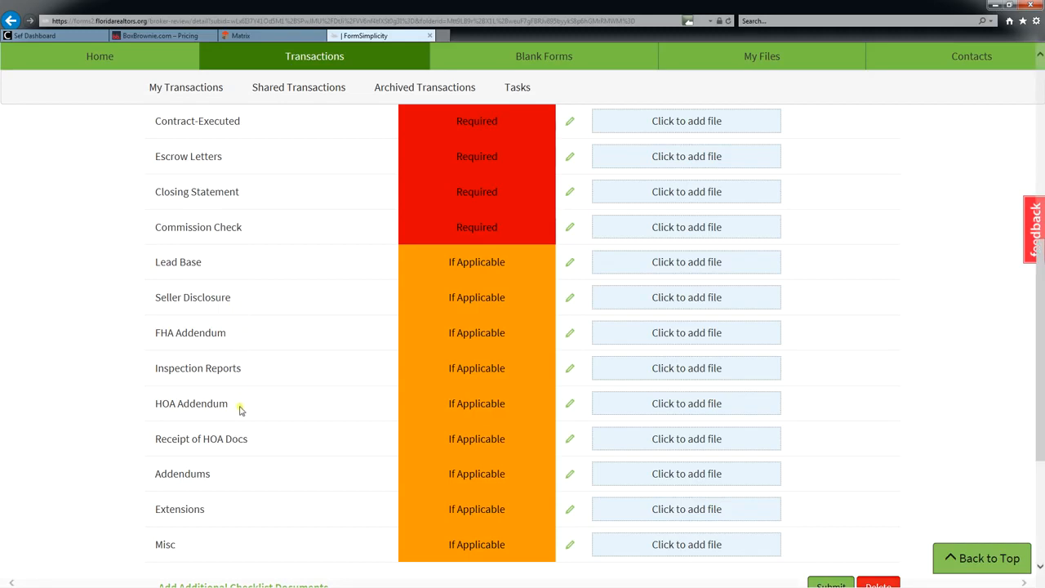
scroll(239, 410, "down", 2)
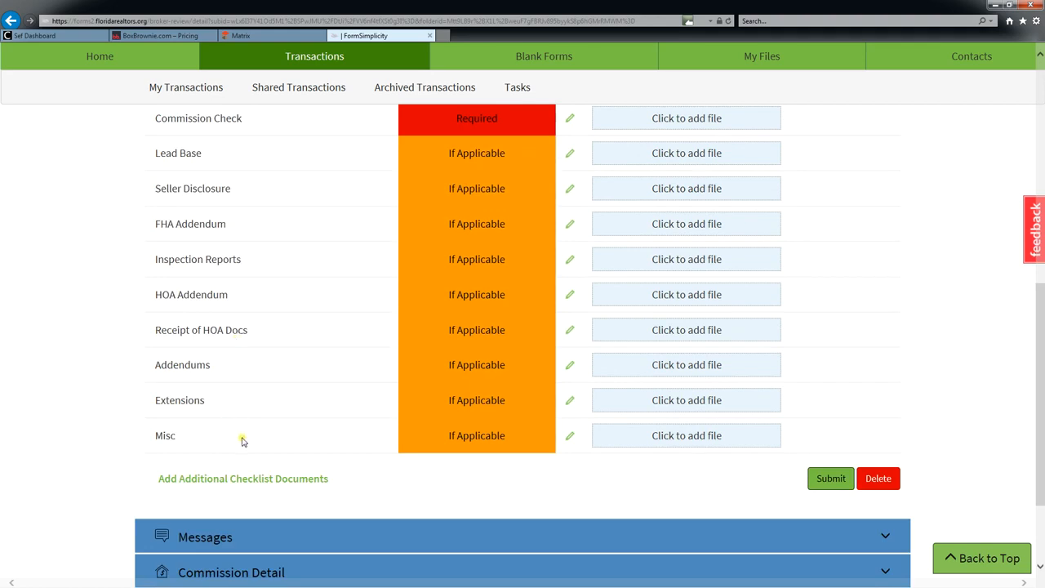
Compare the checklist documents marked Required with those marked If Applicable, down to the sections below the checklist.
scroll(327, 416, "up", 8)
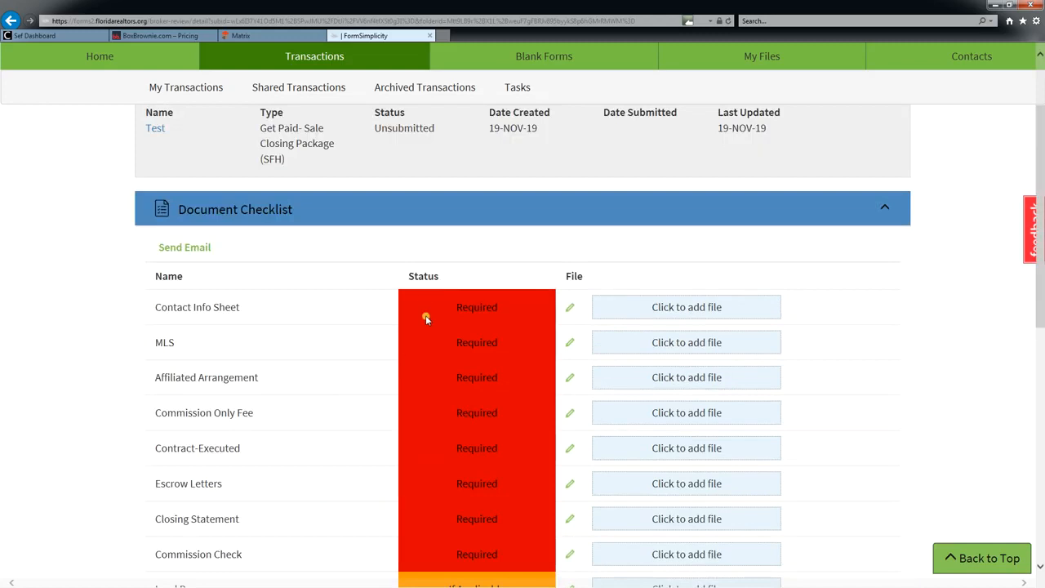
scroll(400, 457, "down", 4)
scroll(462, 424, "down", 3)
scroll(459, 433, "down", 1)
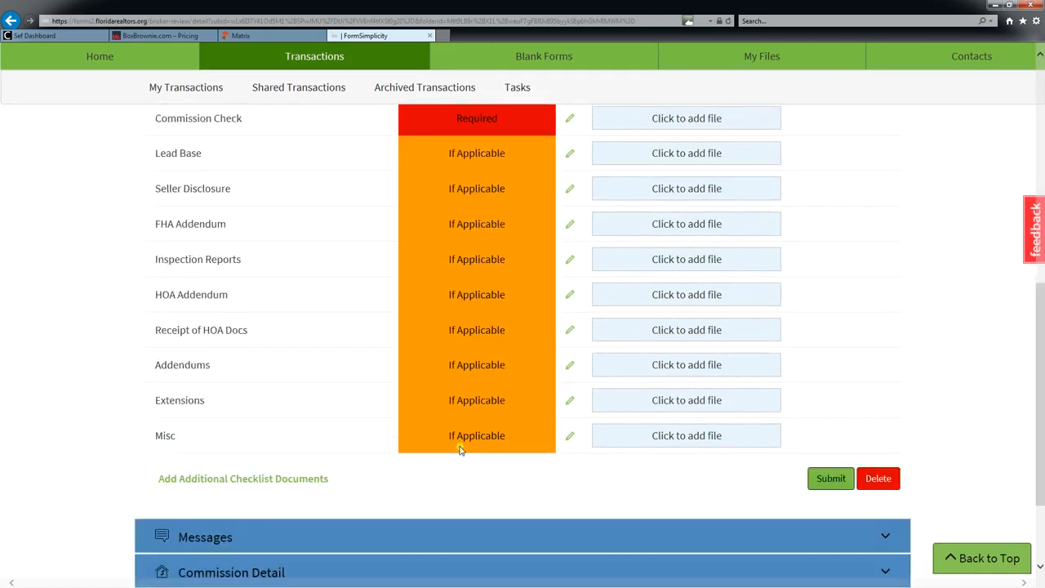
scroll(352, 323, "up", 3)
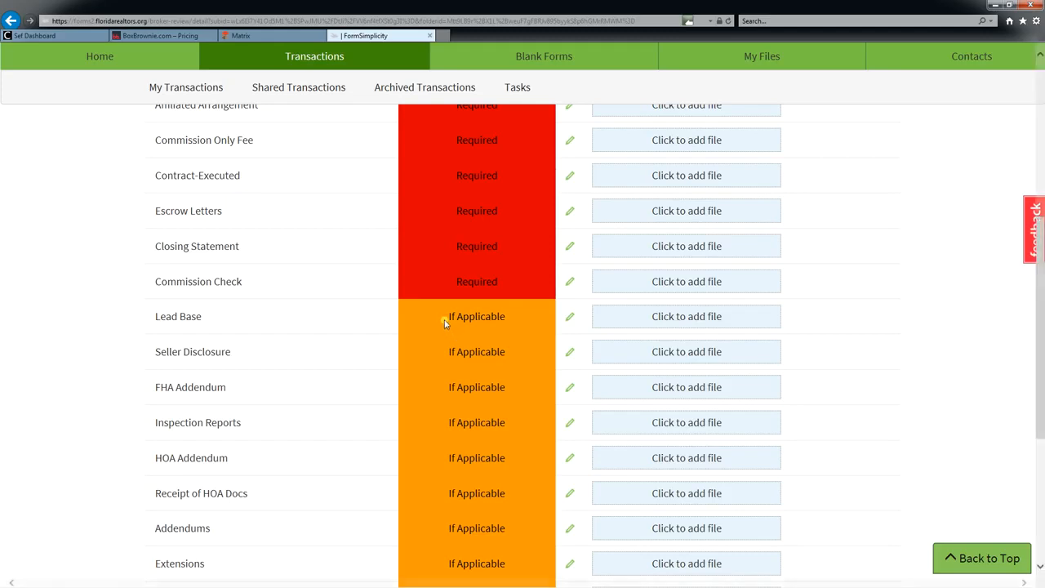
scroll(417, 345, "up", 2)
scroll(387, 307, "down", 2)
scroll(387, 294, "down", 3)
scroll(387, 285, "up", 4)
scroll(389, 278, "down", 3)
scroll(389, 278, "down", 2)
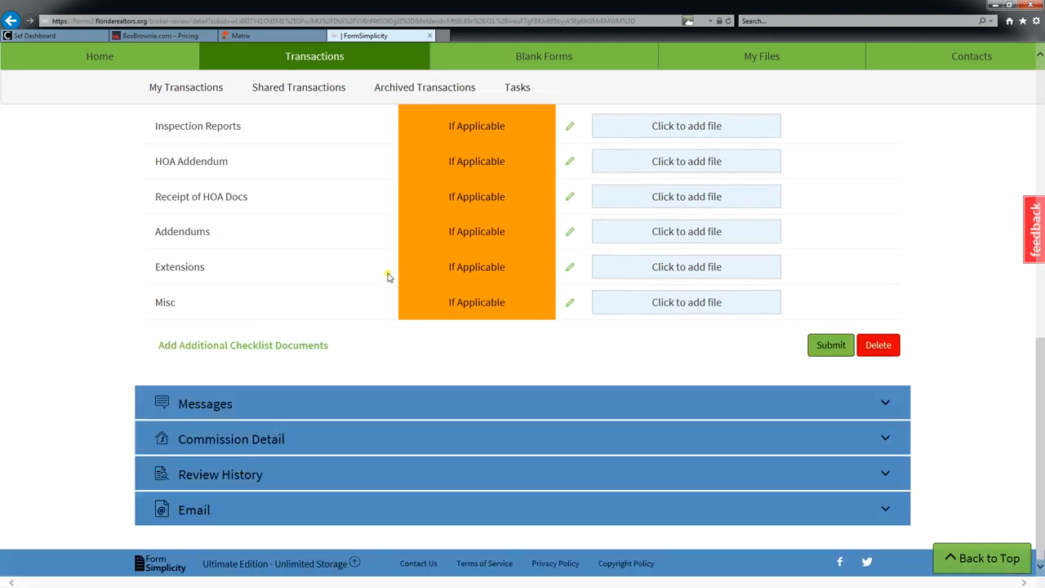
Start adding a file to the Contact Info Sheet checklist item and look through both pages of existing transaction files.
scroll(387, 278, "up", 7)
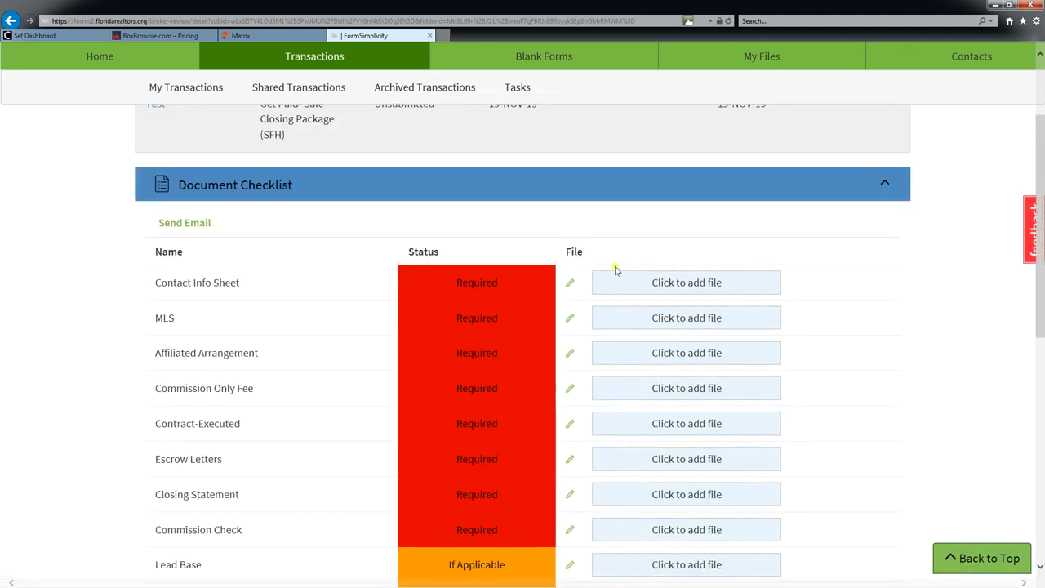
left_click(679, 286)
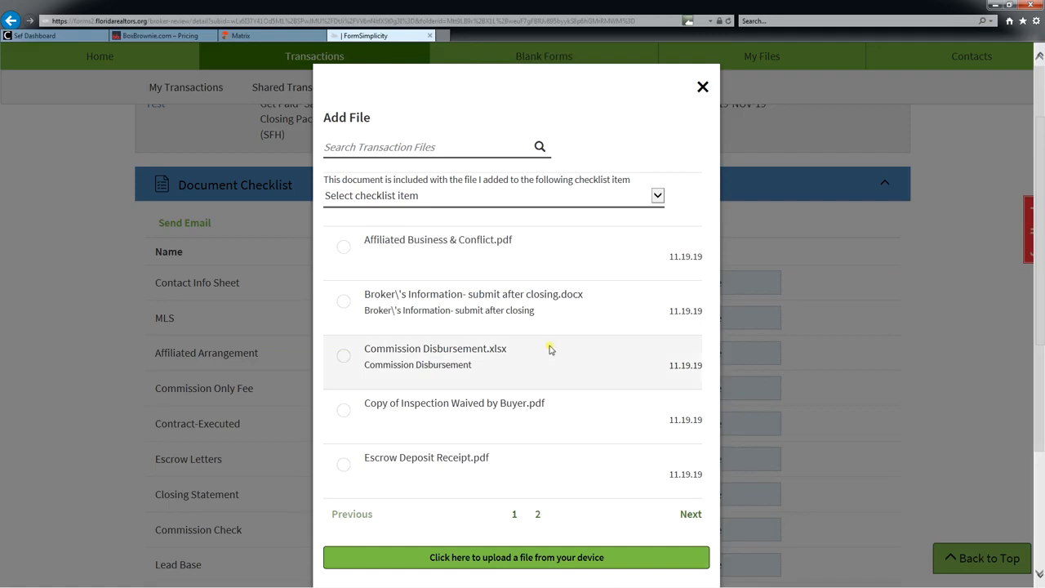
scroll(548, 350, "down", 2)
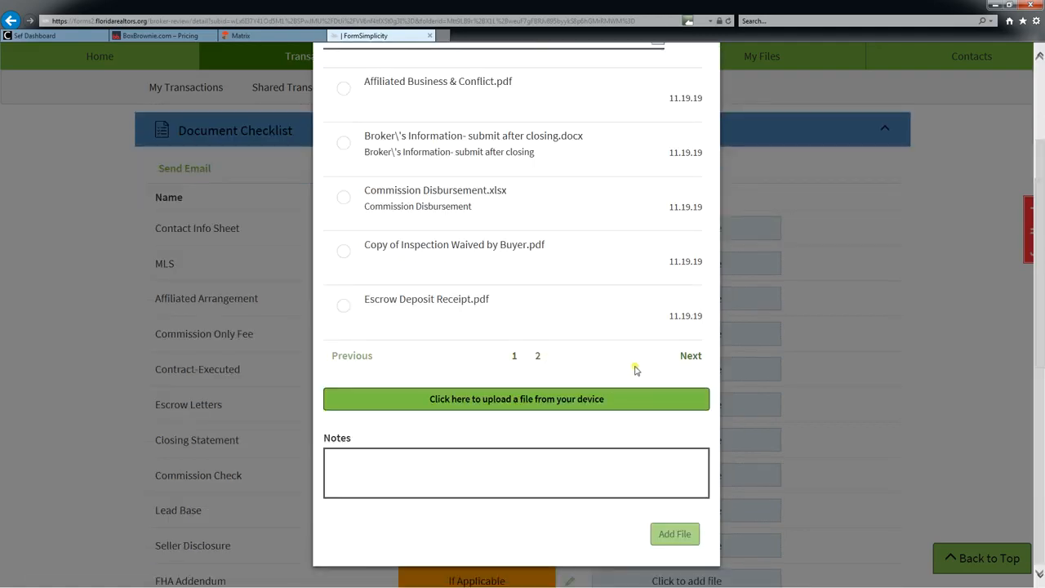
left_click(690, 355)
left_click(515, 355)
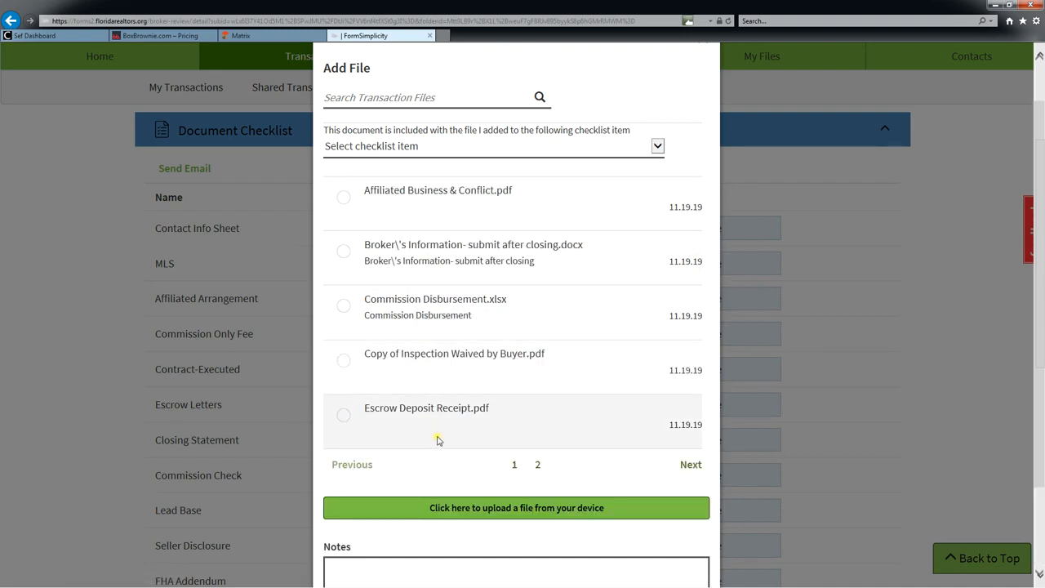
Upload "Information Cover Sheet.pdf" from the Real estate Forms & Folders folder on the Desktop to the transaction files.
left_click(447, 513)
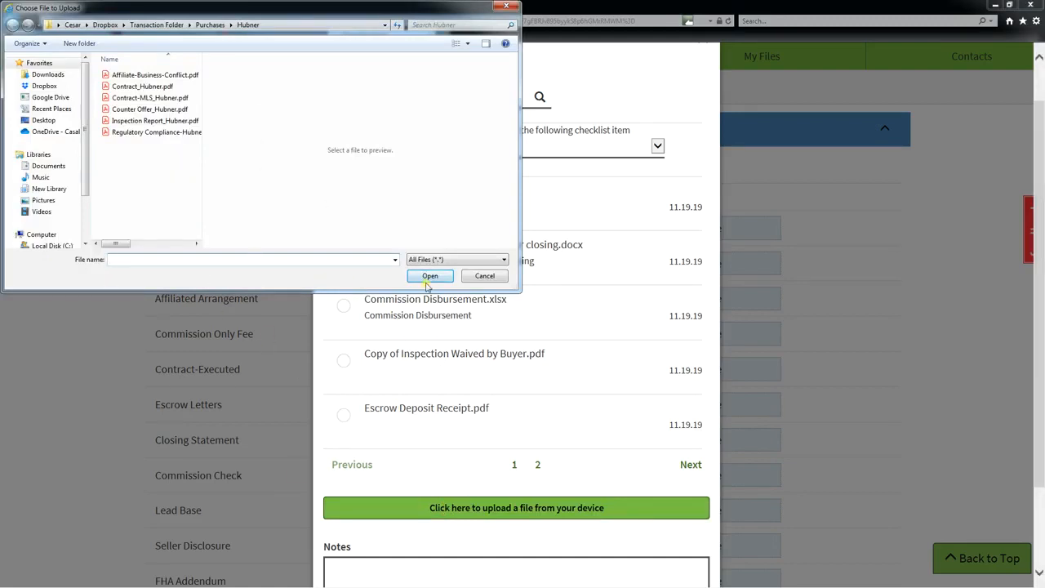
left_click(43, 120)
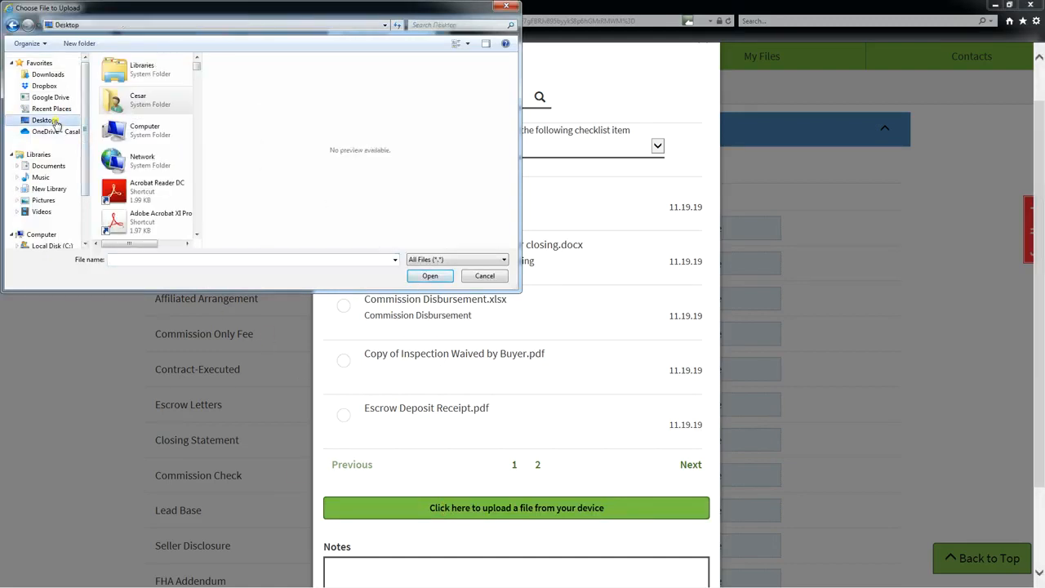
left_click_drag(195, 66, 193, 116)
left_click(197, 57)
left_click(196, 57)
left_click(196, 57)
left_click(197, 57)
left_click(197, 58)
left_click(197, 57)
left_click(197, 57)
double_click(152, 124)
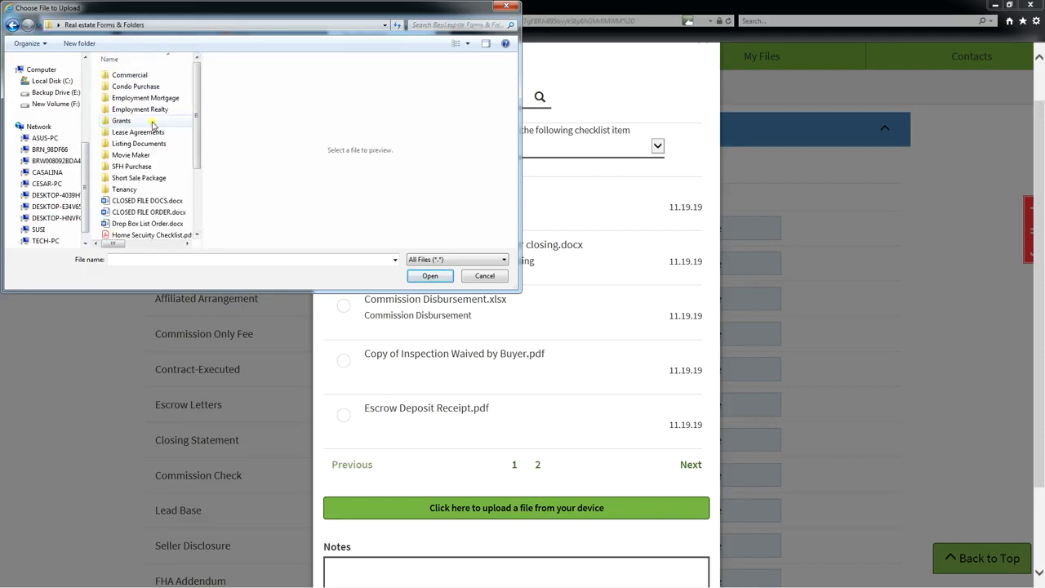
left_click_drag(194, 133, 196, 182)
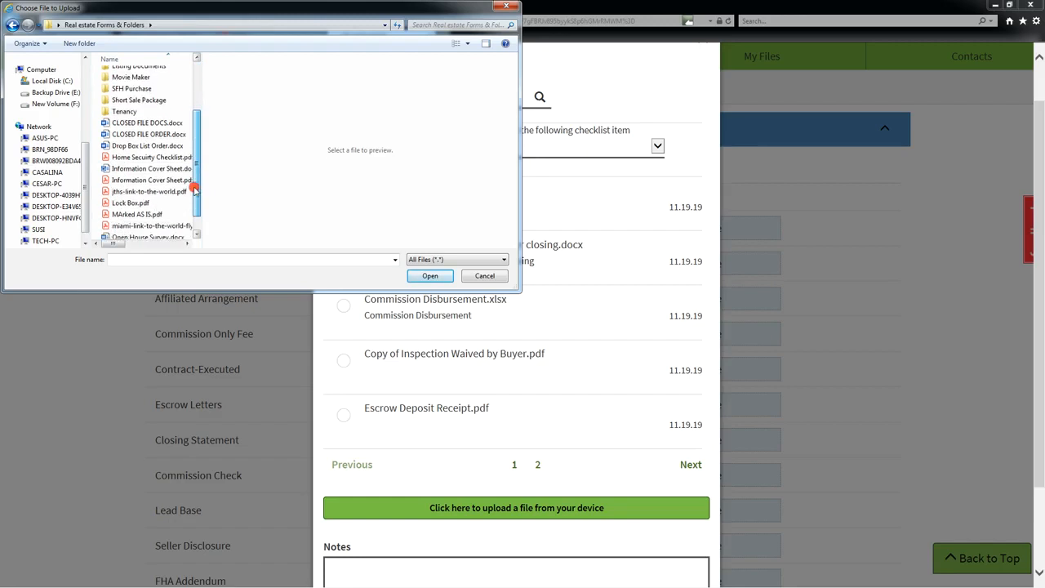
left_click(167, 180)
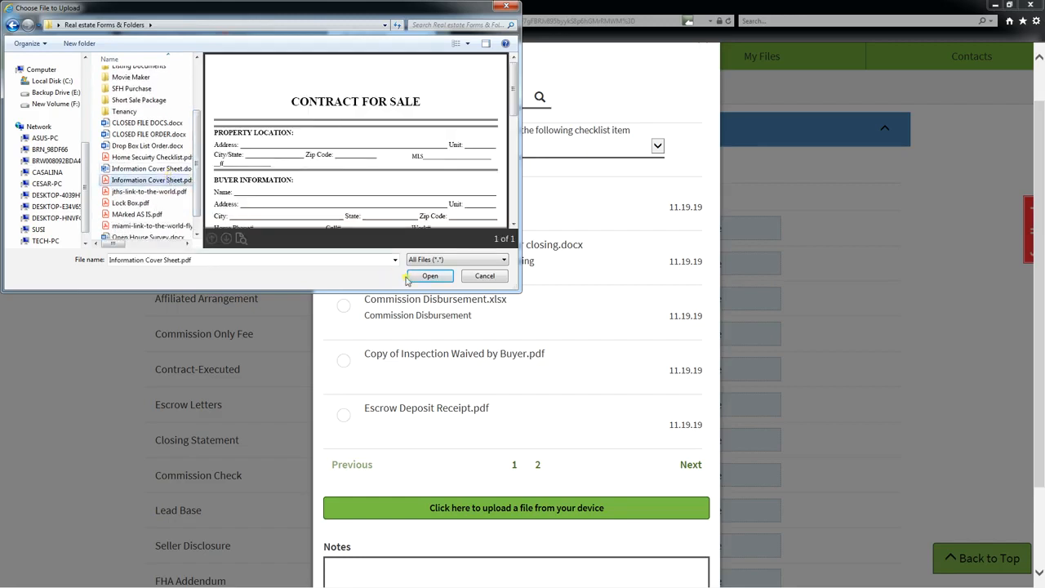
left_click(426, 276)
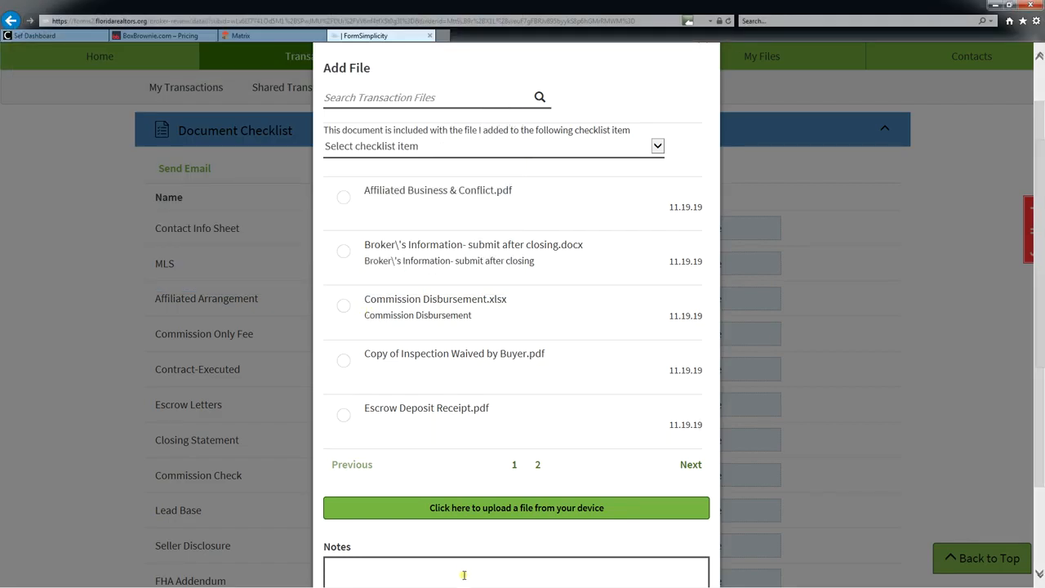
Attach the uploaded "Information Cover Sheet.pdf" to the Contact Info Sheet checklist item.
scroll(531, 496, "down", 3)
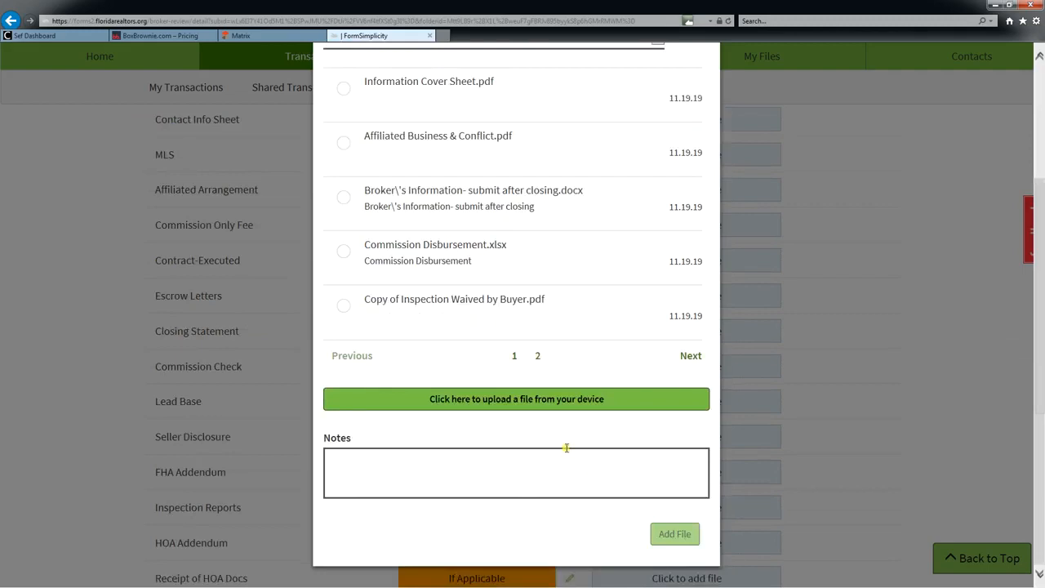
scroll(568, 449, "up", 2)
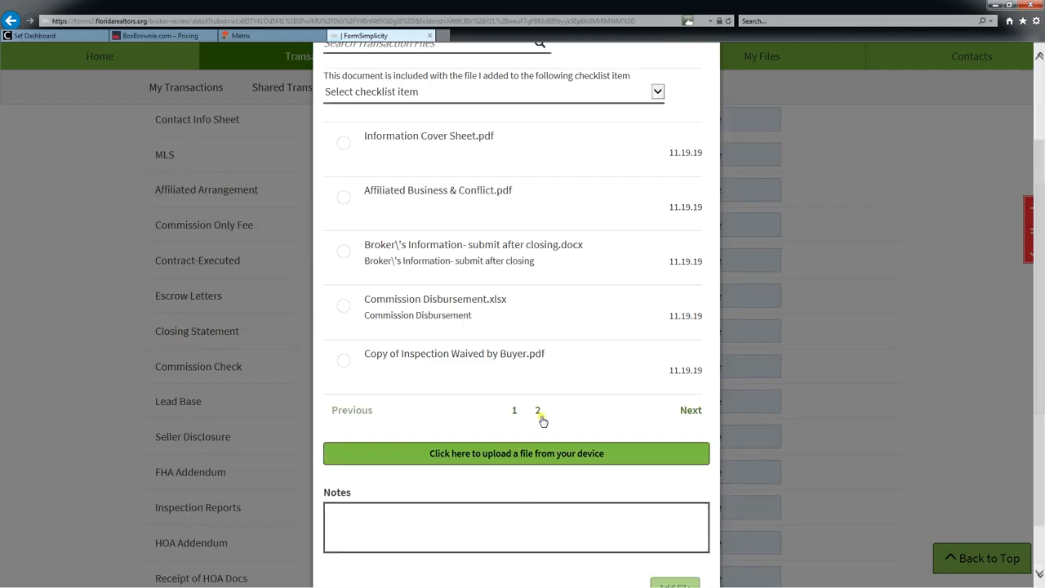
left_click(380, 155)
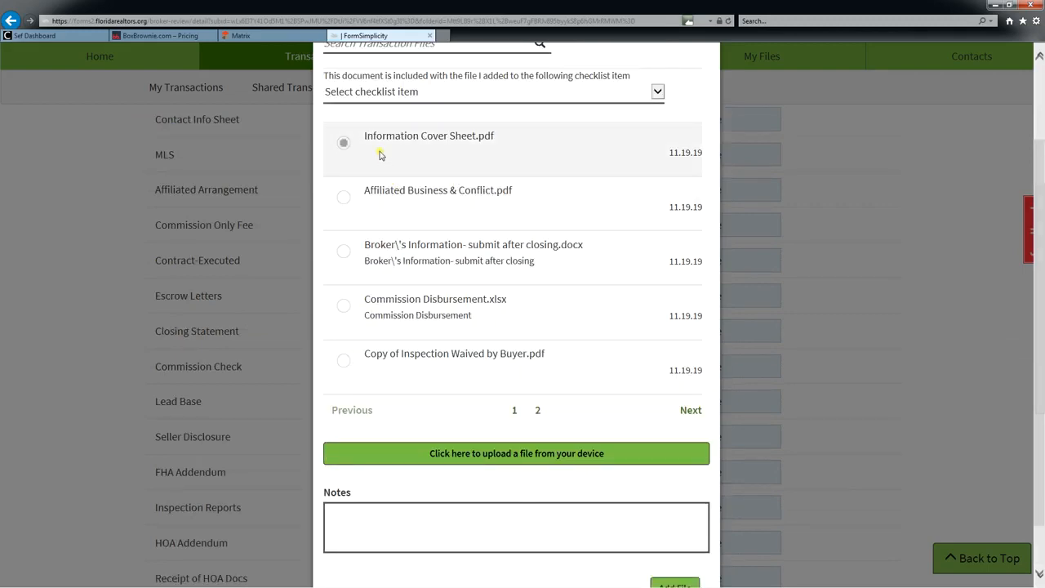
left_click(671, 584)
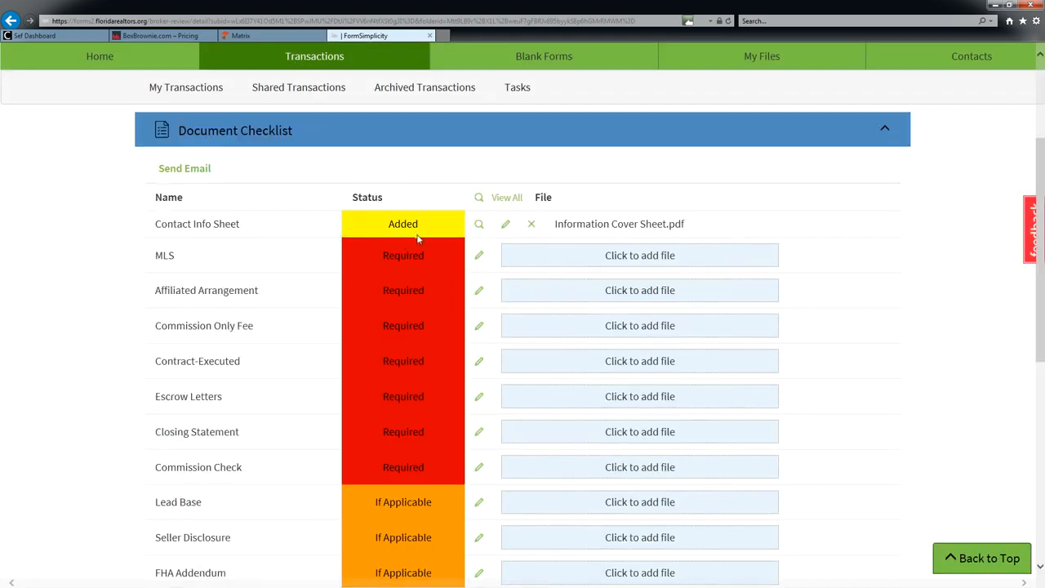
For the MLS checklist item, upload the Contract-MLS PDF from the client's folder under Dropbox > Transaction Folder > Purchases.
left_click(575, 261)
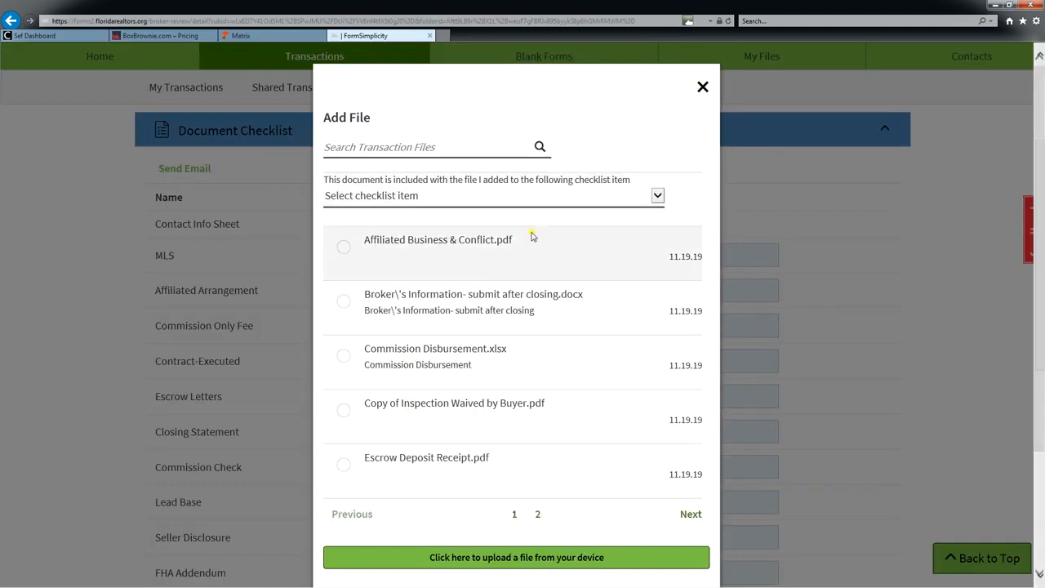
scroll(460, 367, "down", 3)
scroll(457, 380, "up", 2)
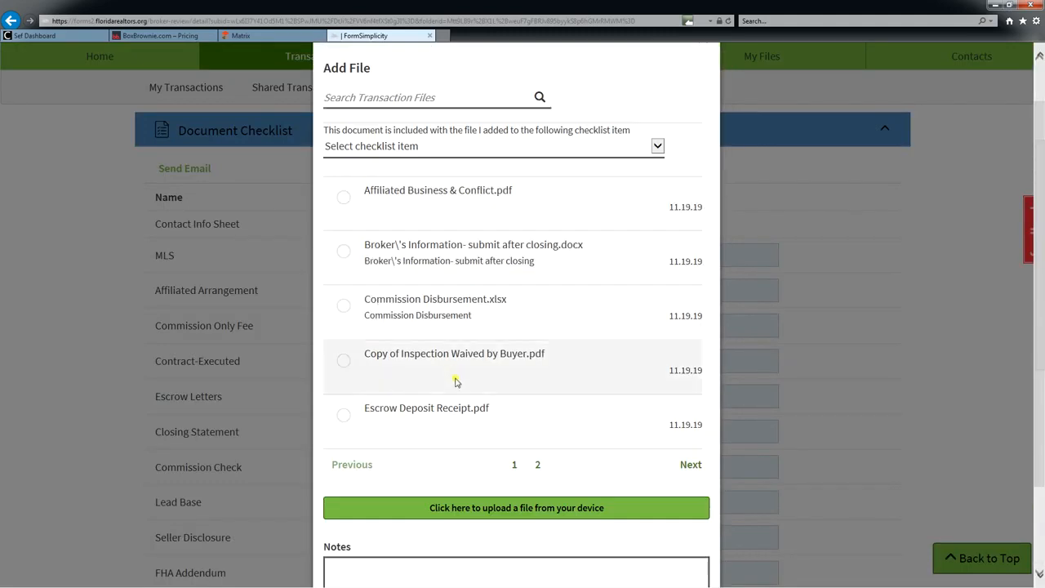
left_click(511, 508)
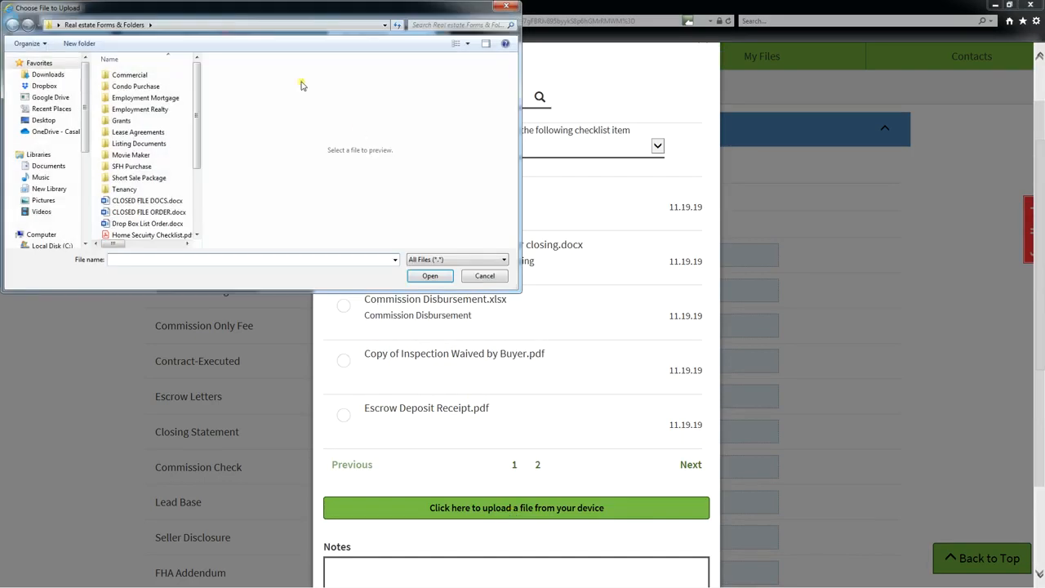
left_click(43, 120)
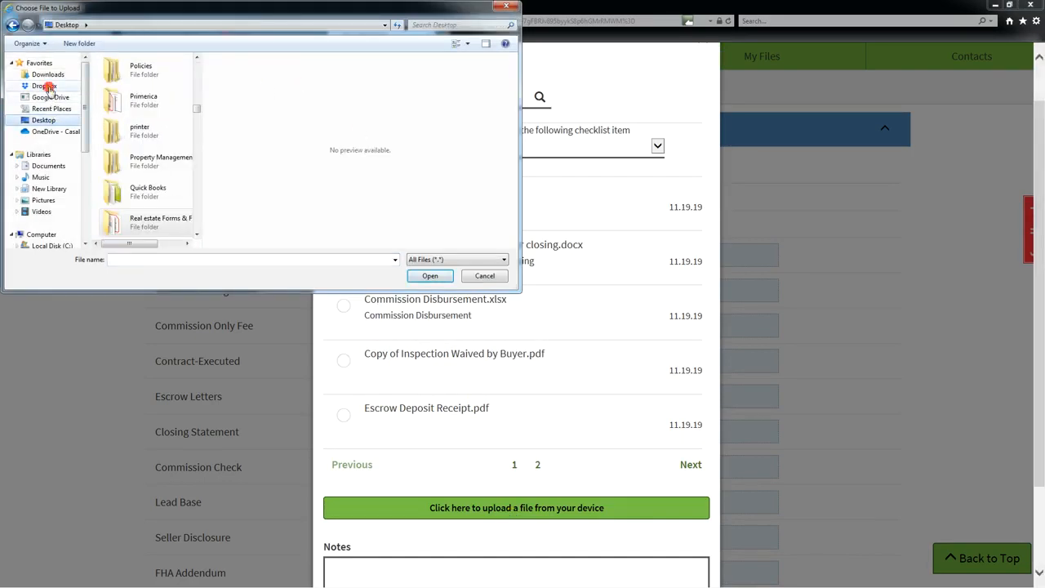
left_click(44, 86)
left_click_drag(196, 84, 196, 151)
double_click(153, 117)
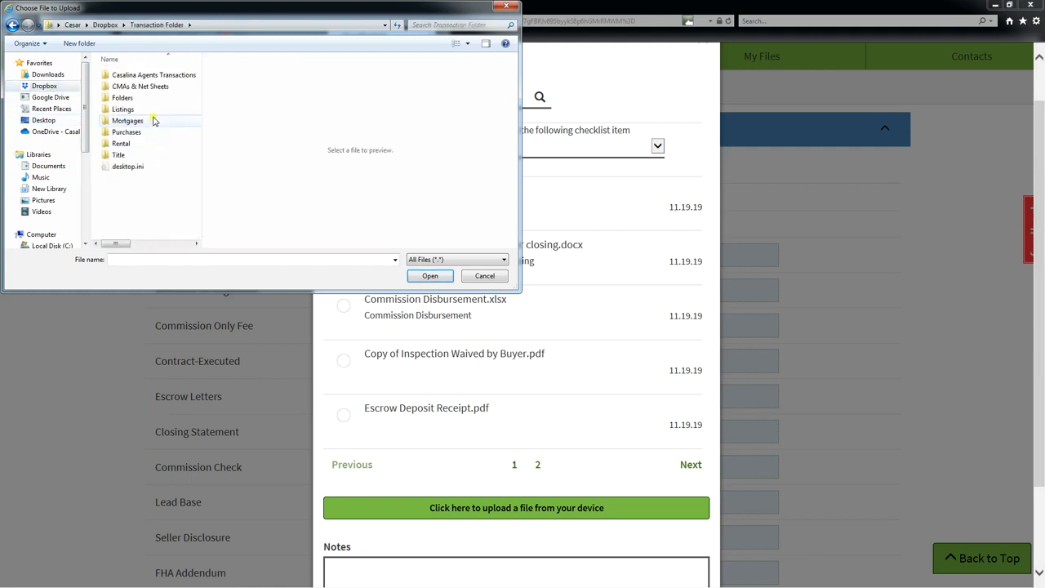
double_click(150, 131)
left_click(147, 122)
double_click(147, 122)
left_click(141, 97)
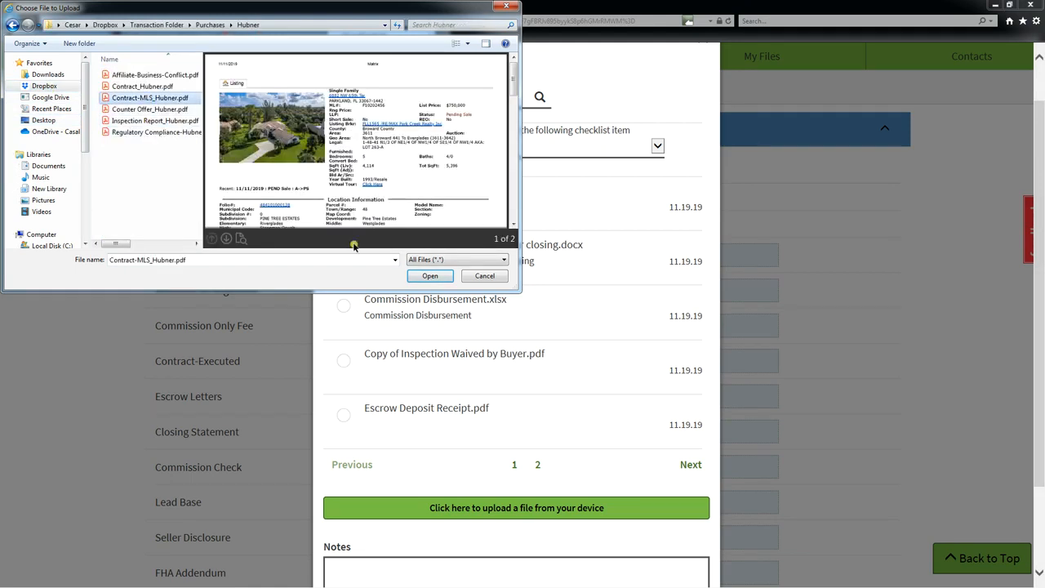
left_click(421, 276)
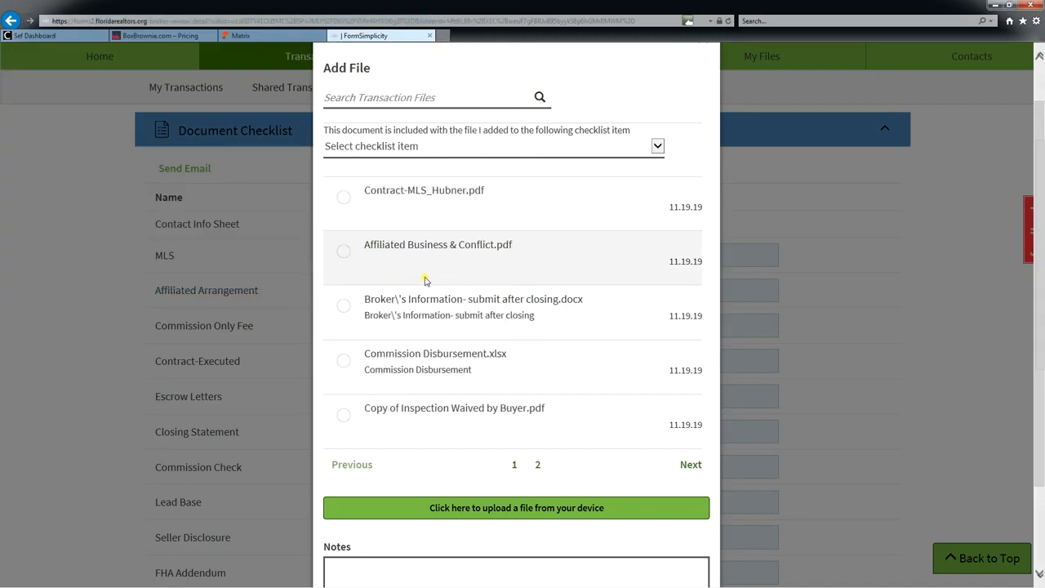
Attach the uploaded Contract-MLS PDF to the MLS checklist item, dismissing any further device upload.
left_click(426, 204)
left_click(492, 512)
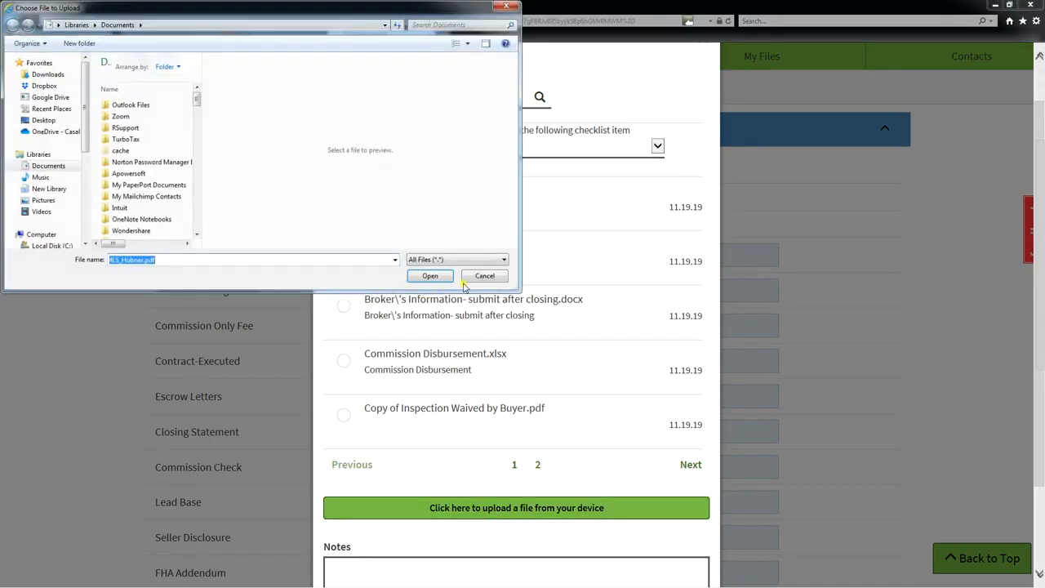
left_click(484, 276)
scroll(466, 310, "down", 2)
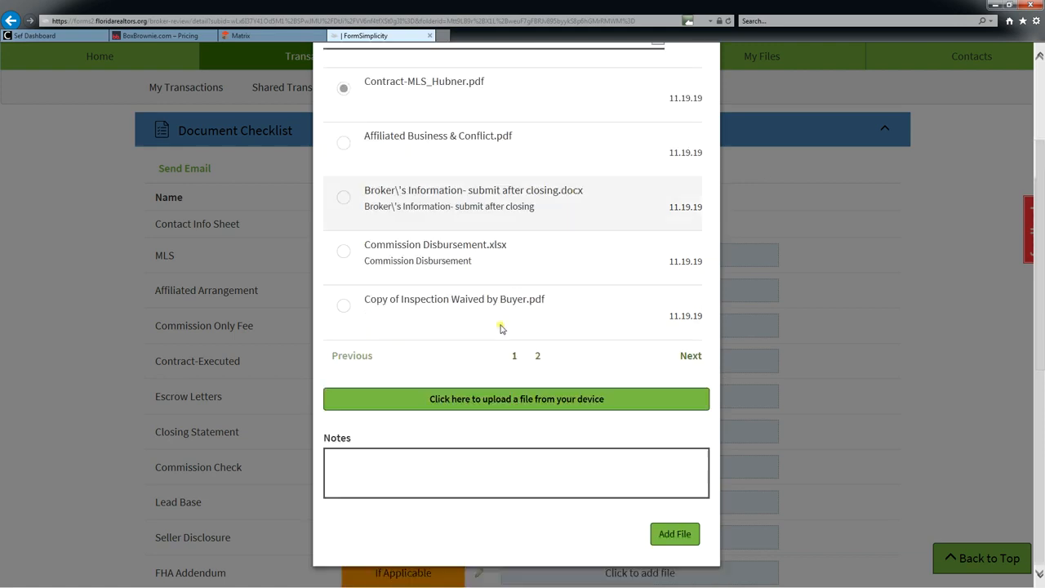
left_click(668, 534)
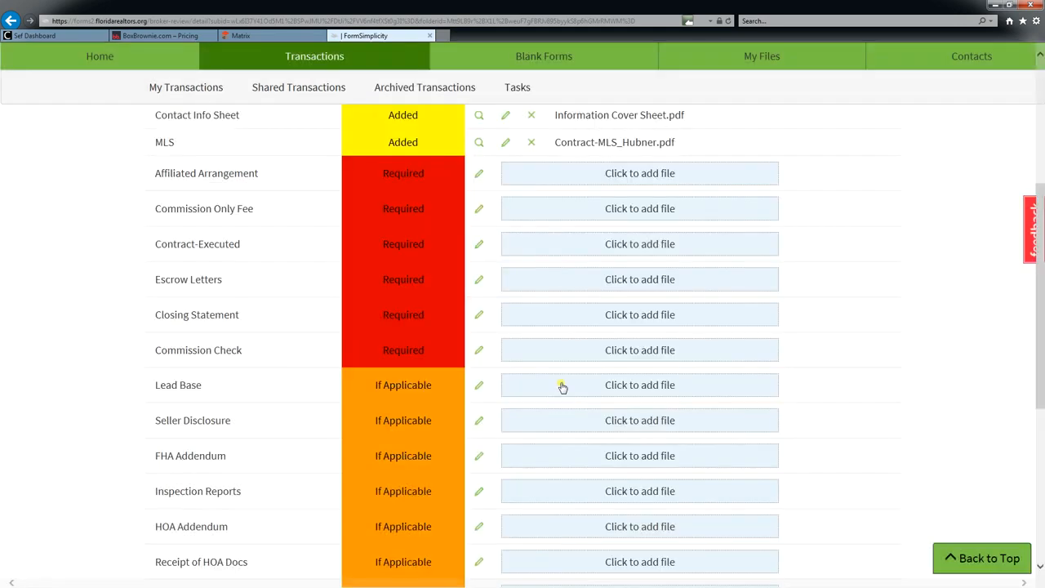
Attach the existing transaction file "Affiliated Business & Conflict.pdf" to the Affiliated Arrangement checklist item.
left_click(571, 176)
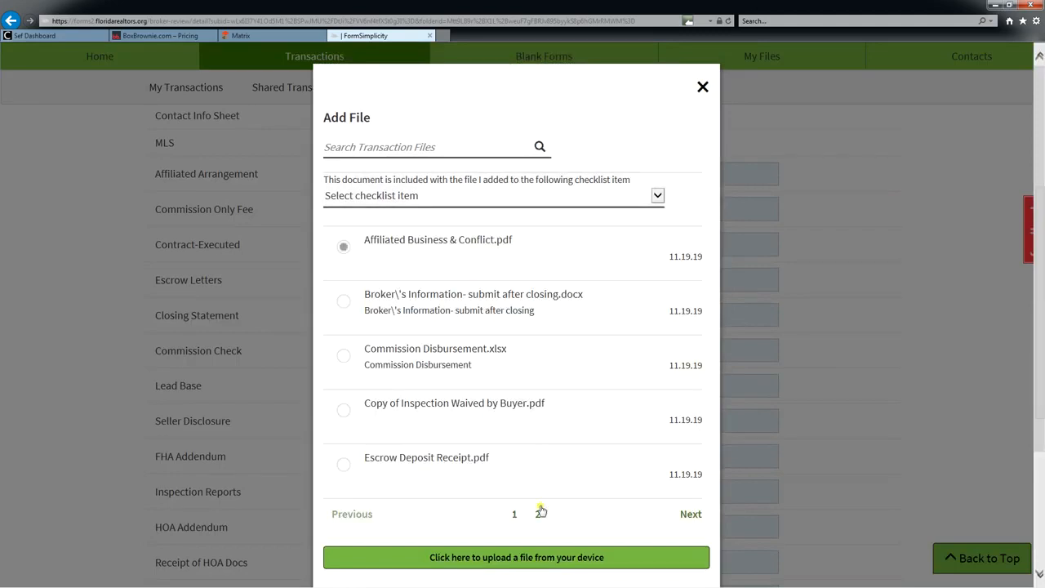
scroll(810, 439, "down", 2)
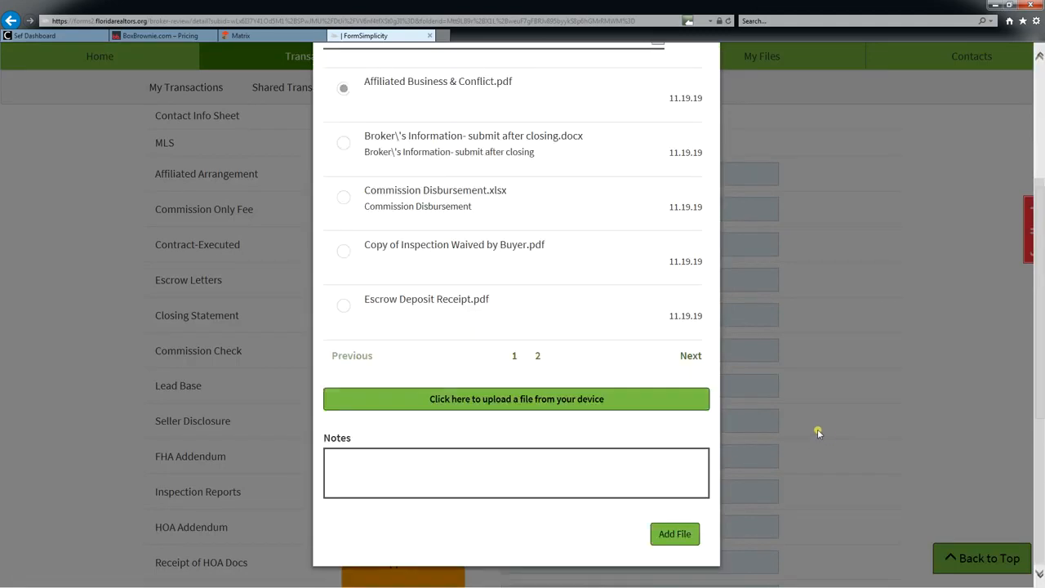
left_click(676, 535)
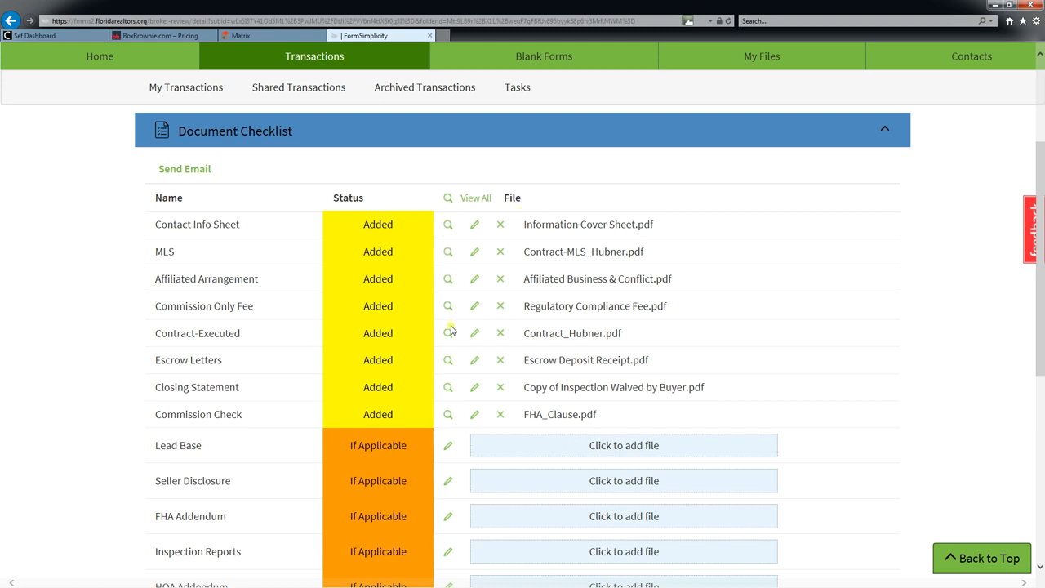
Submit the document checklist to the broker for review and dismiss the confirmation.
scroll(450, 326, "down", 3)
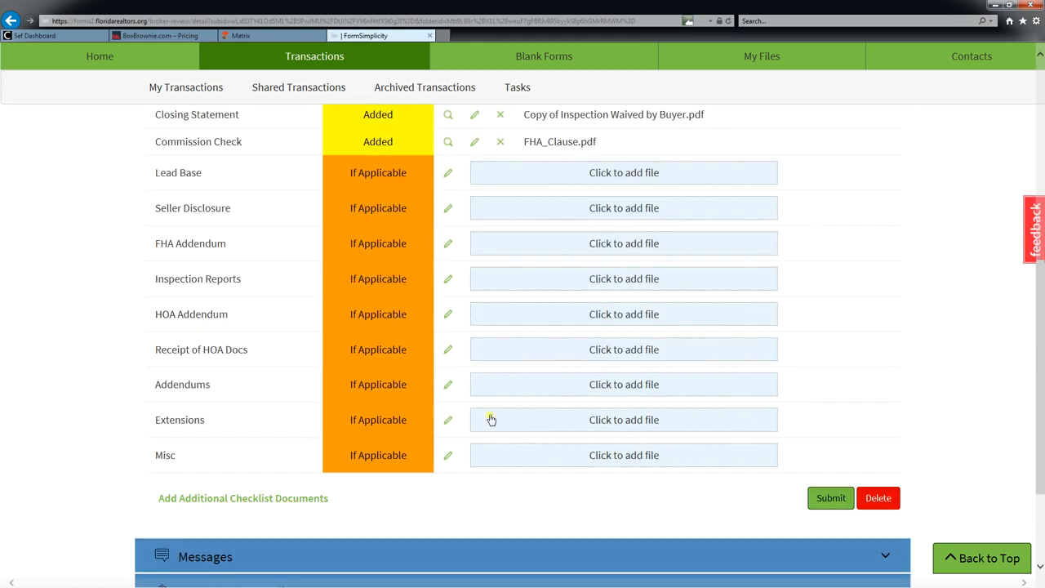
left_click(830, 499)
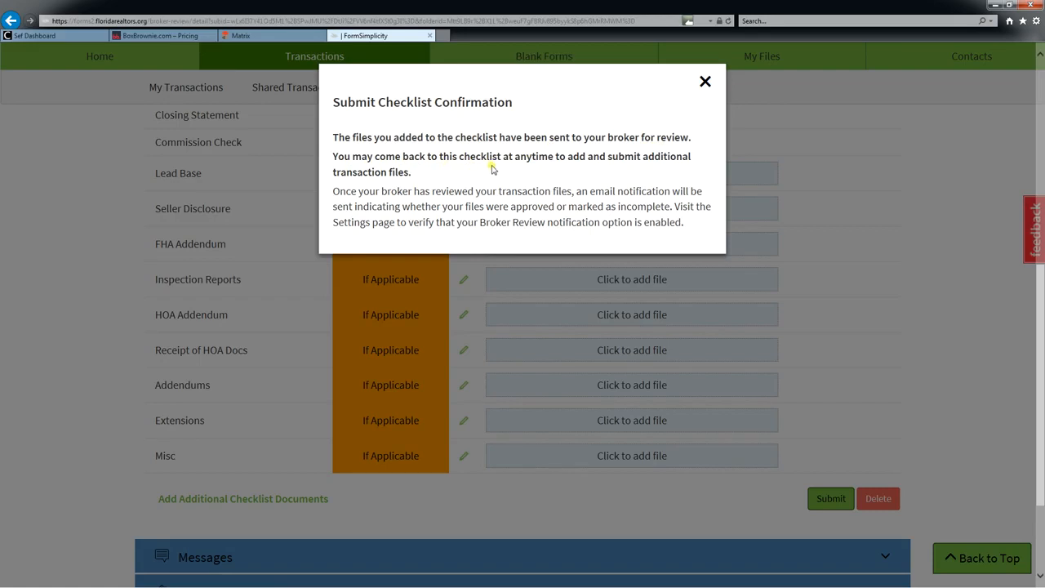
left_click(703, 82)
scroll(870, 240, "up", 3)
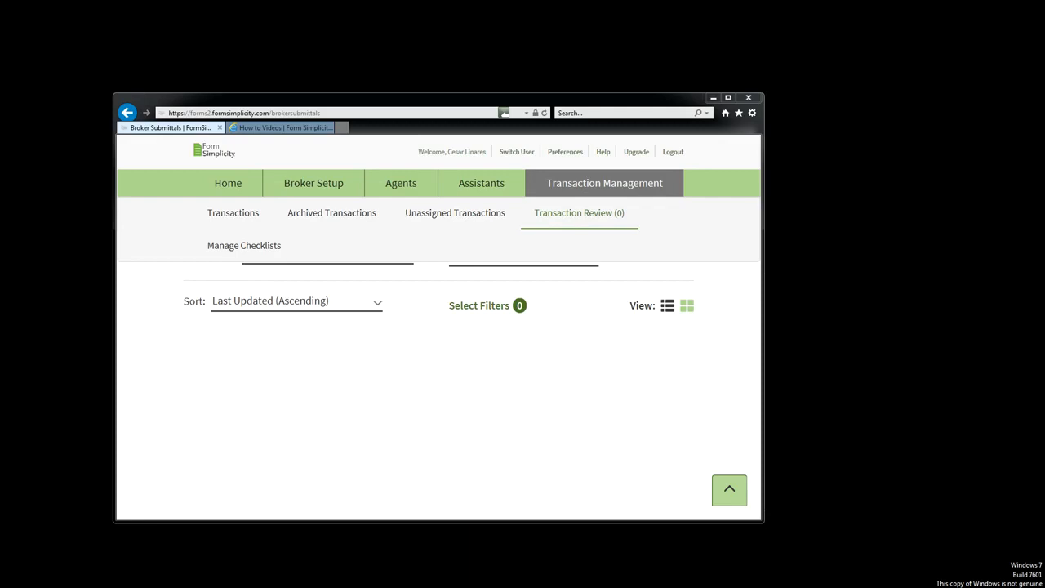
In the broker account's window, refresh Transaction Review and open the pending "Test" closing package to view its submitted document checklist.
left_click(728, 98)
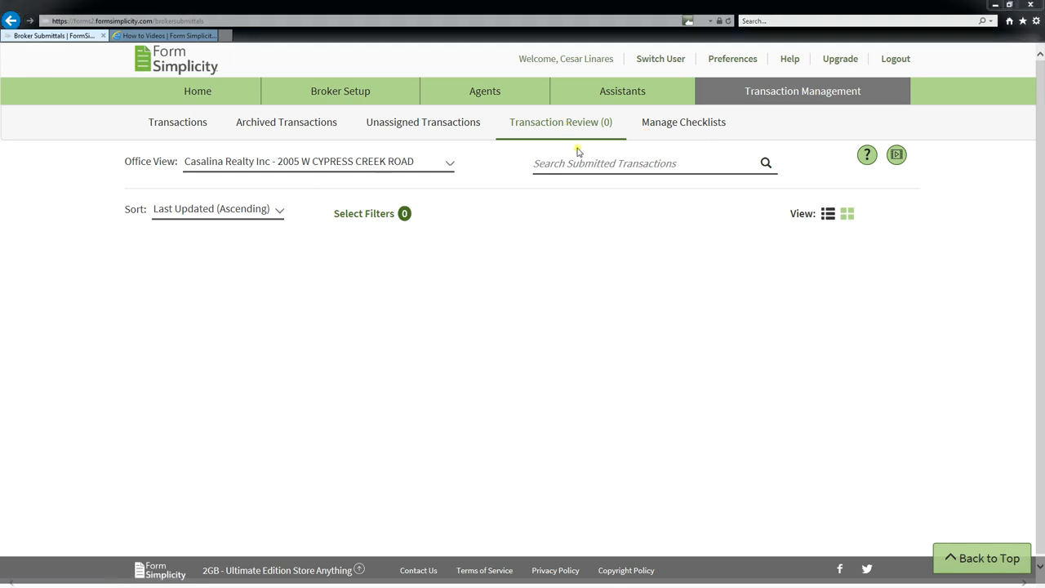
left_click(553, 127)
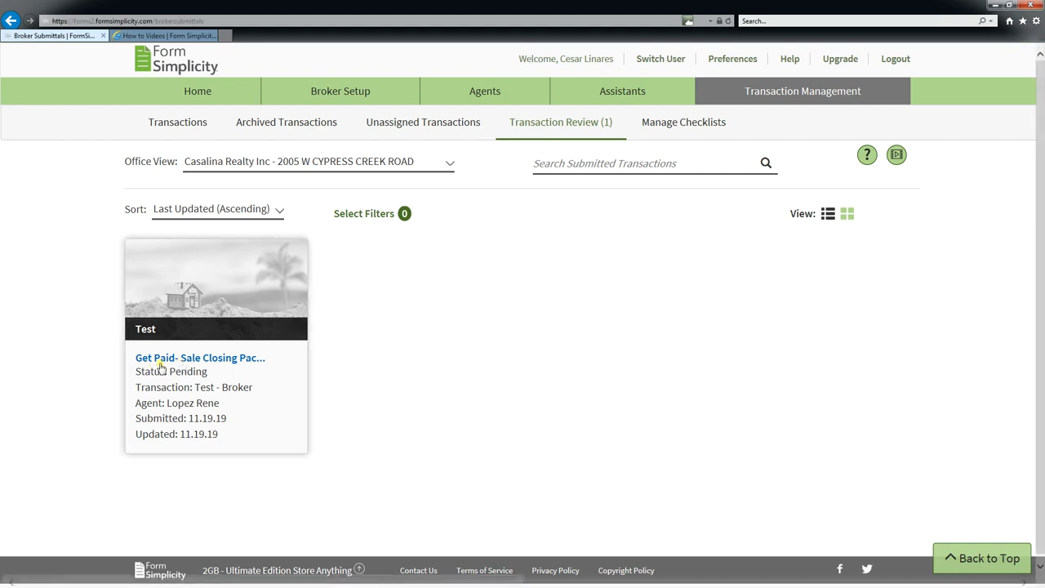
left_click(223, 362)
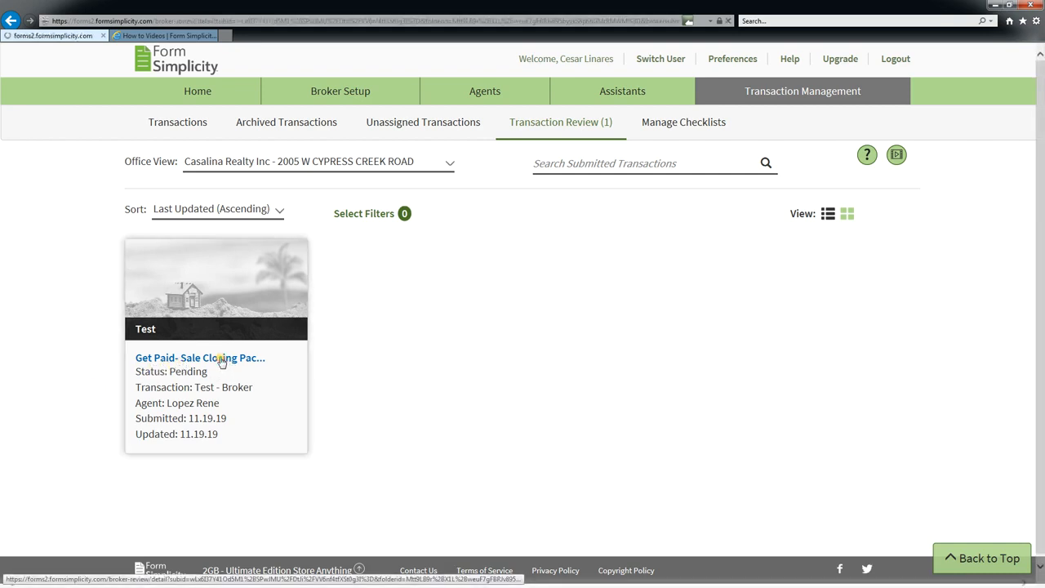
scroll(537, 346, "down", 3)
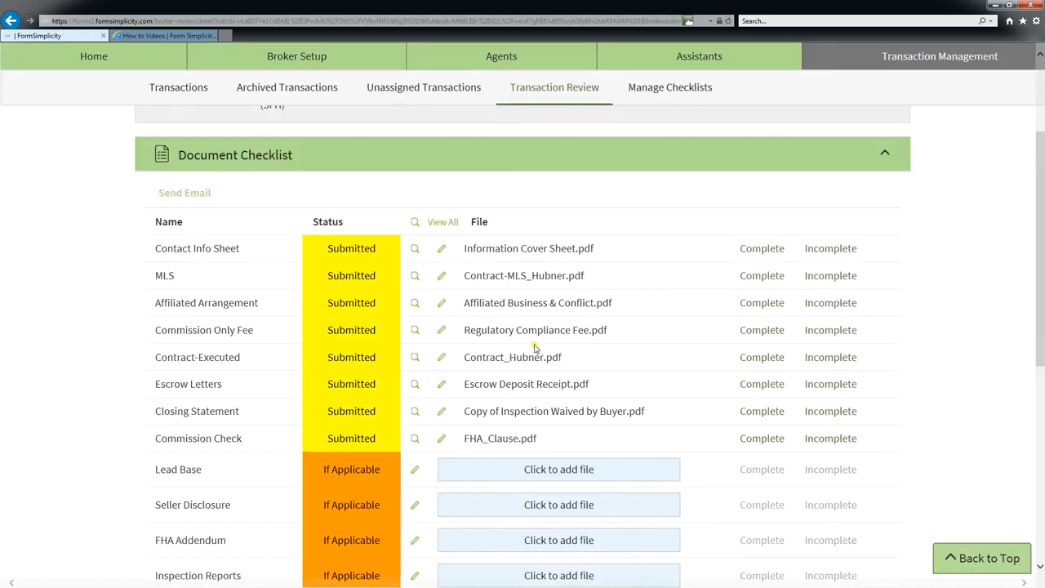
scroll(547, 308, "up", 1)
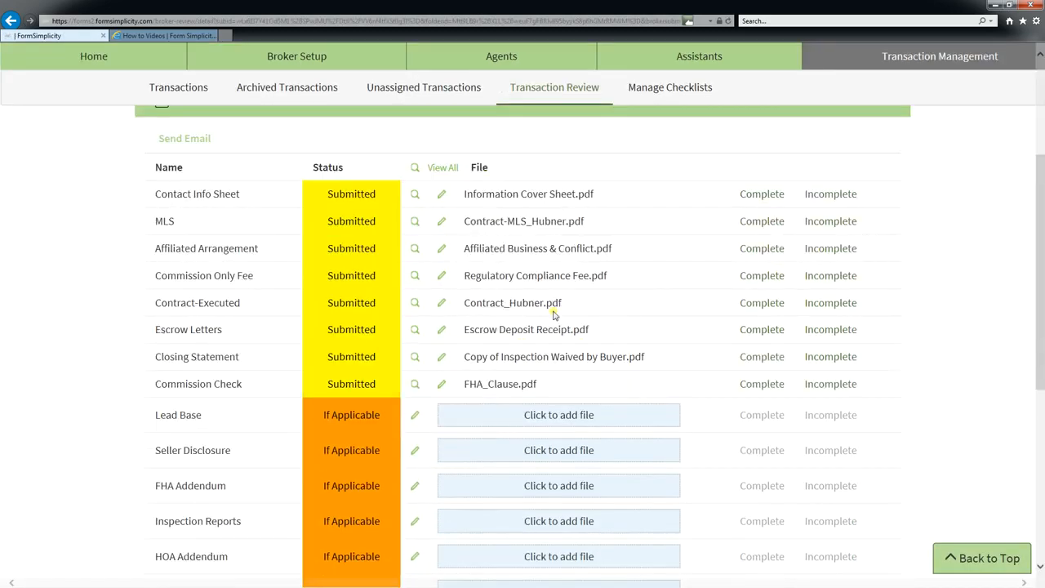
Preview the Contact Info Sheet's submitted file, "Information Cover Sheet.pdf", and return to the document checklist.
left_click(415, 195)
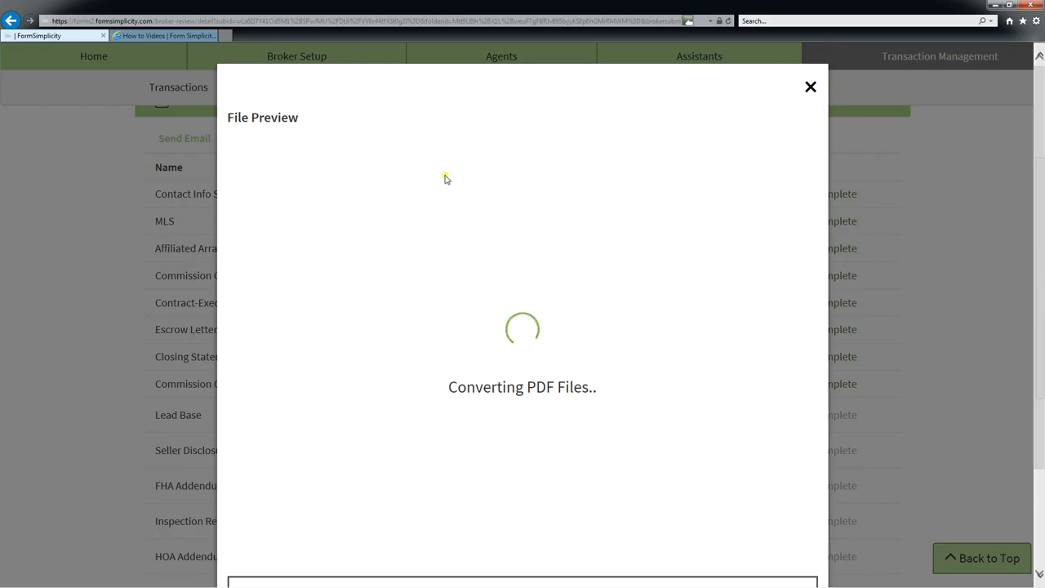
scroll(458, 245, "down", 3)
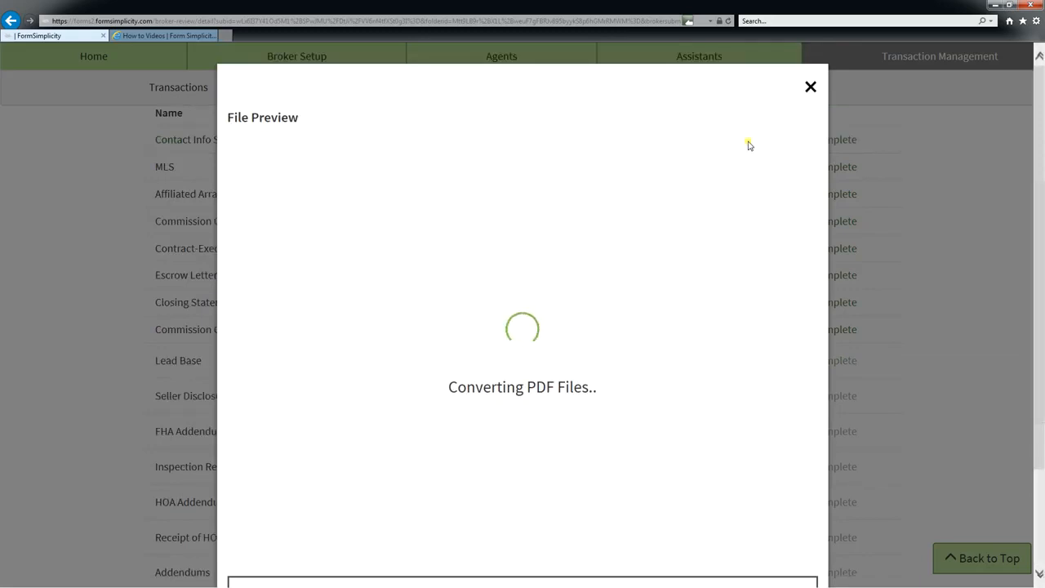
left_click(809, 87)
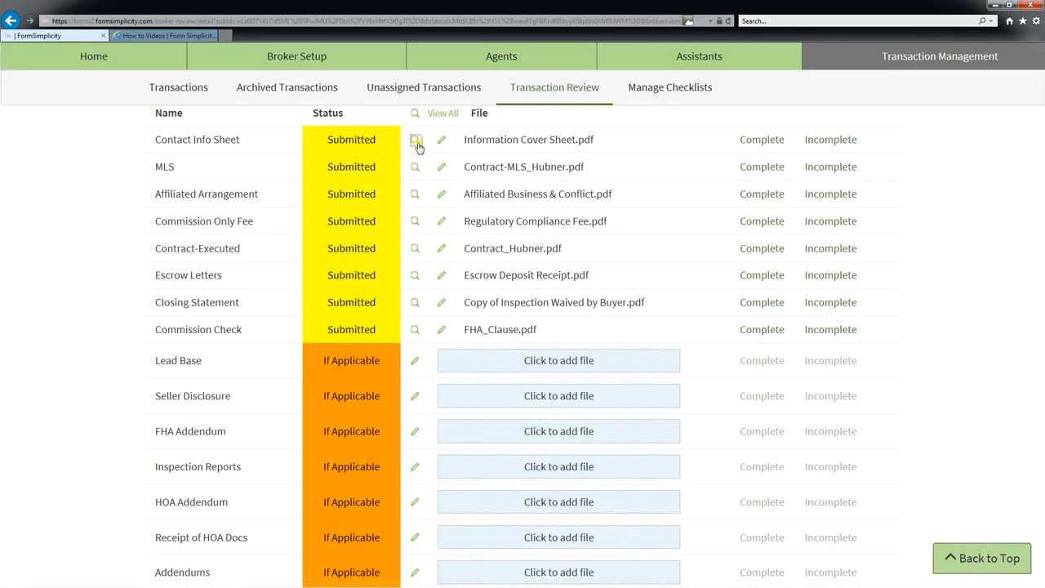
left_click(417, 142)
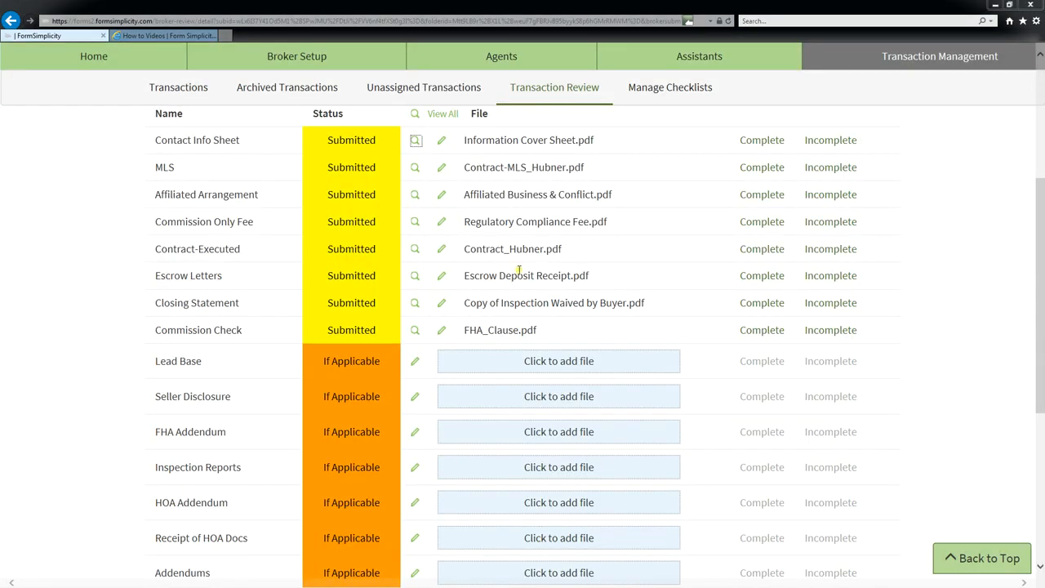
Mark all eight submitted checklist documents, from Contact Info Sheet through Commission Check, as Complete.
left_click(765, 143)
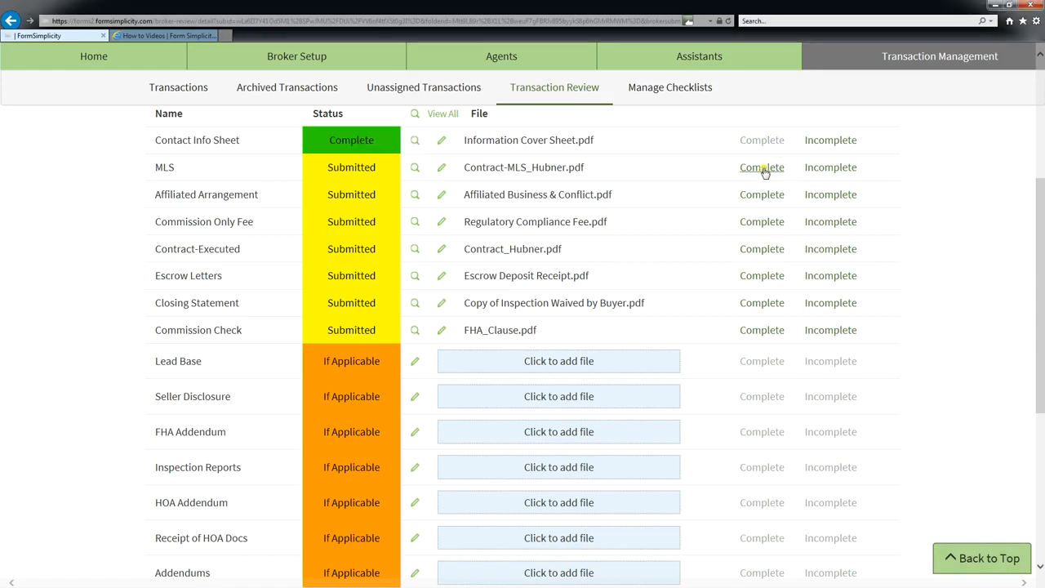
left_click(764, 169)
left_click(764, 197)
left_click(763, 222)
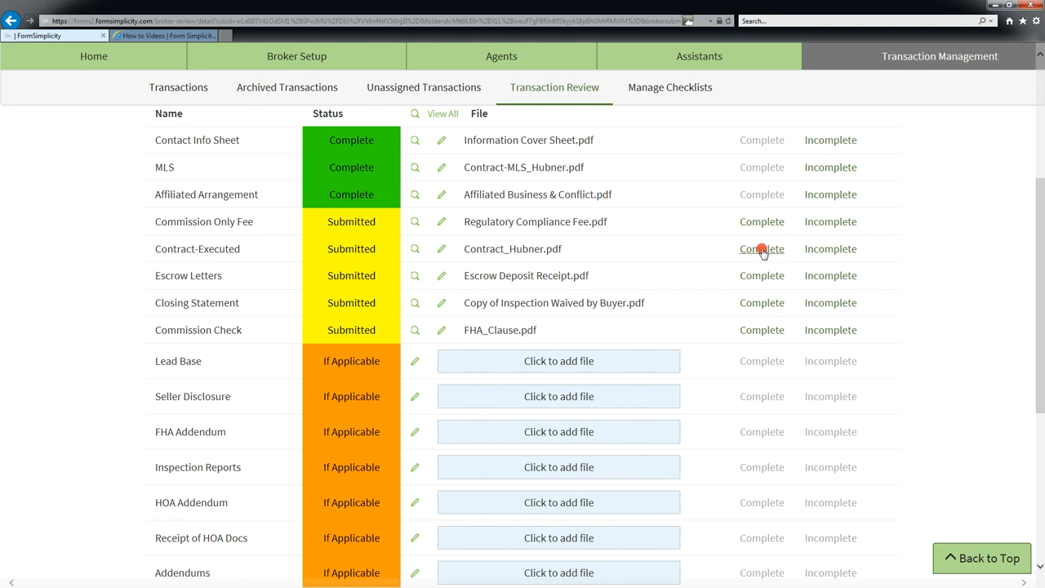
left_click(765, 331)
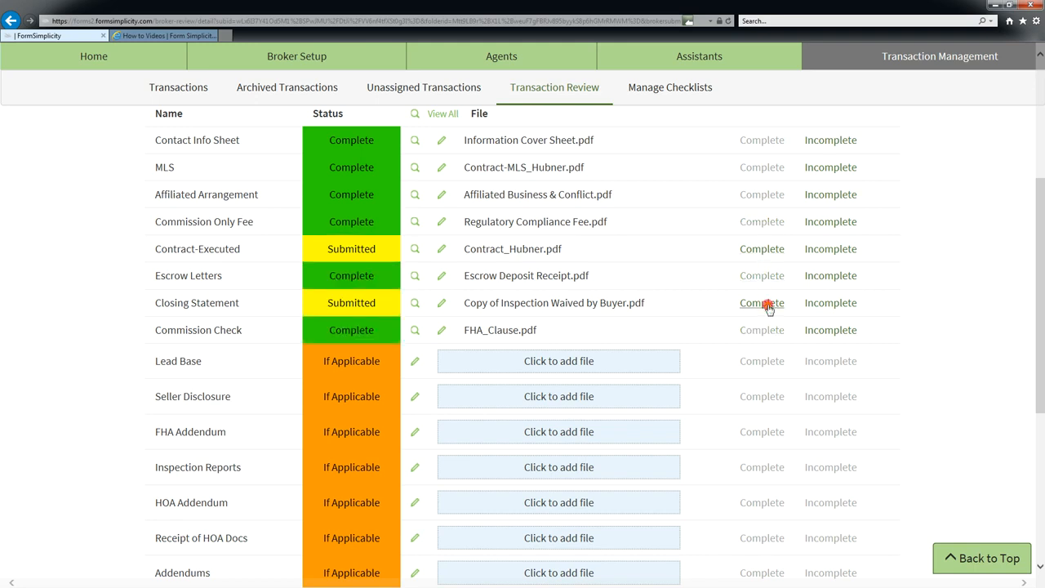
left_click(772, 253)
Accept the transaction checklist as complete, confirm the review, and check the Broker Review status.
scroll(653, 296, "down", 3)
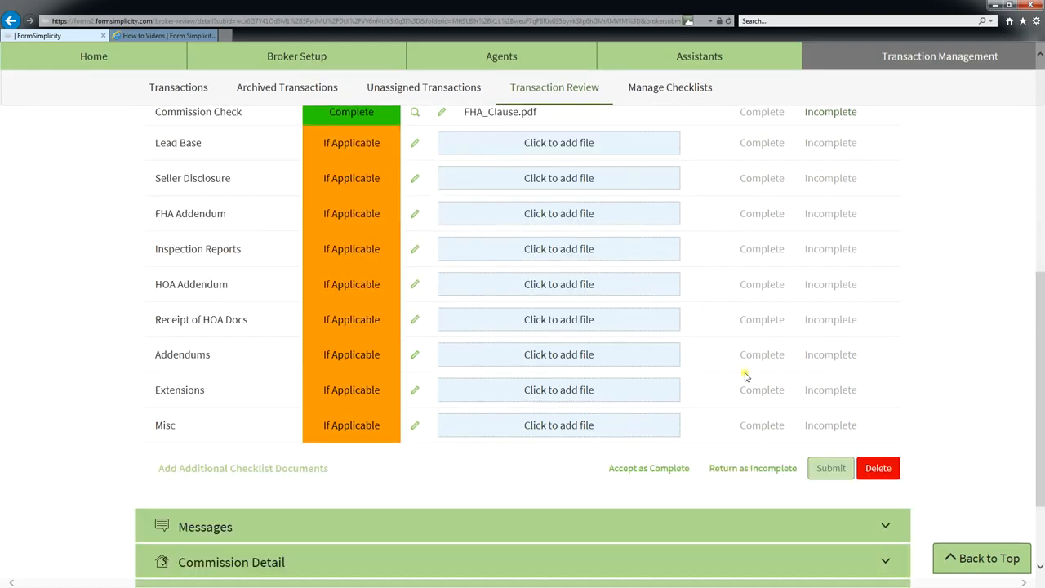
left_click(651, 469)
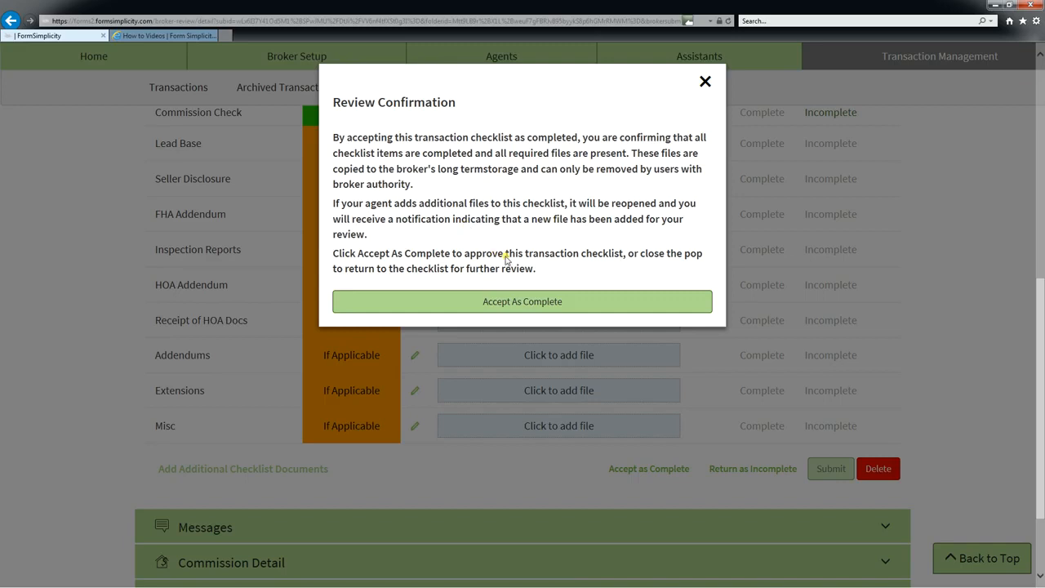
left_click(469, 302)
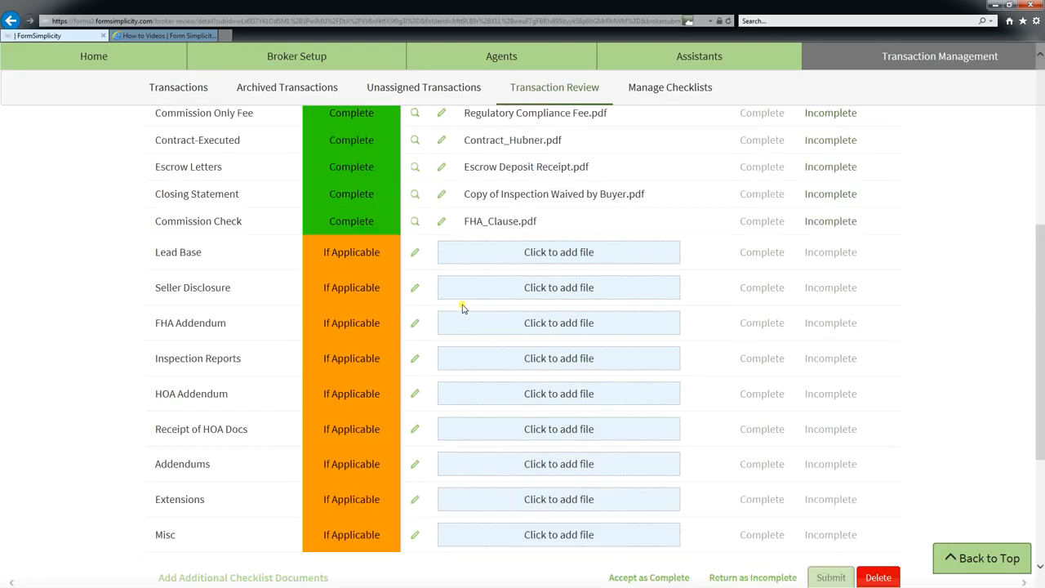
scroll(465, 307, "up", 2)
scroll(463, 308, "up", 3)
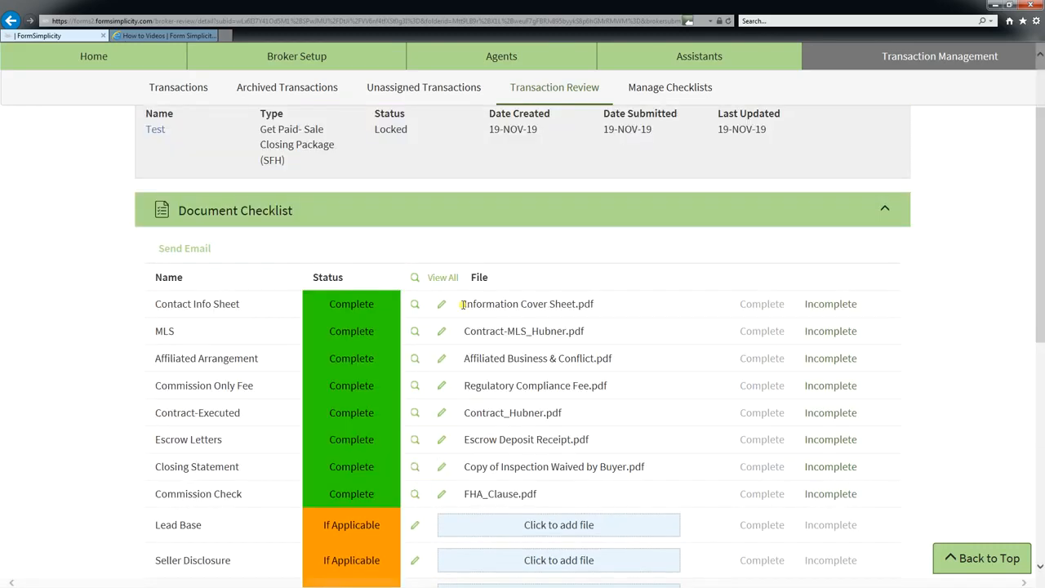
scroll(463, 305, "up", 2)
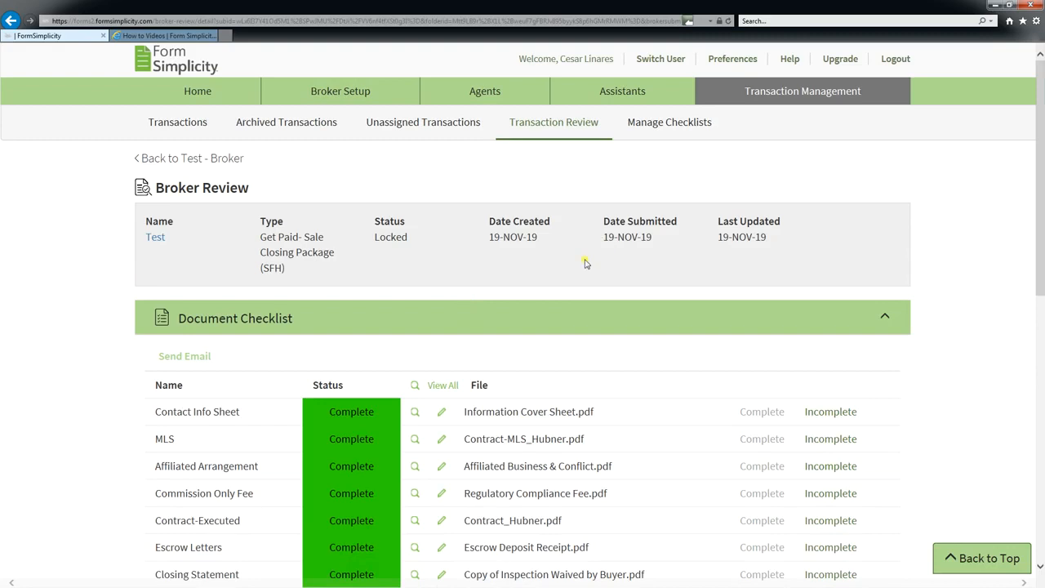
Add the message "please missing signature on document" to the Messages section of the broker review.
scroll(614, 393, "down", 4)
scroll(615, 393, "down", 4)
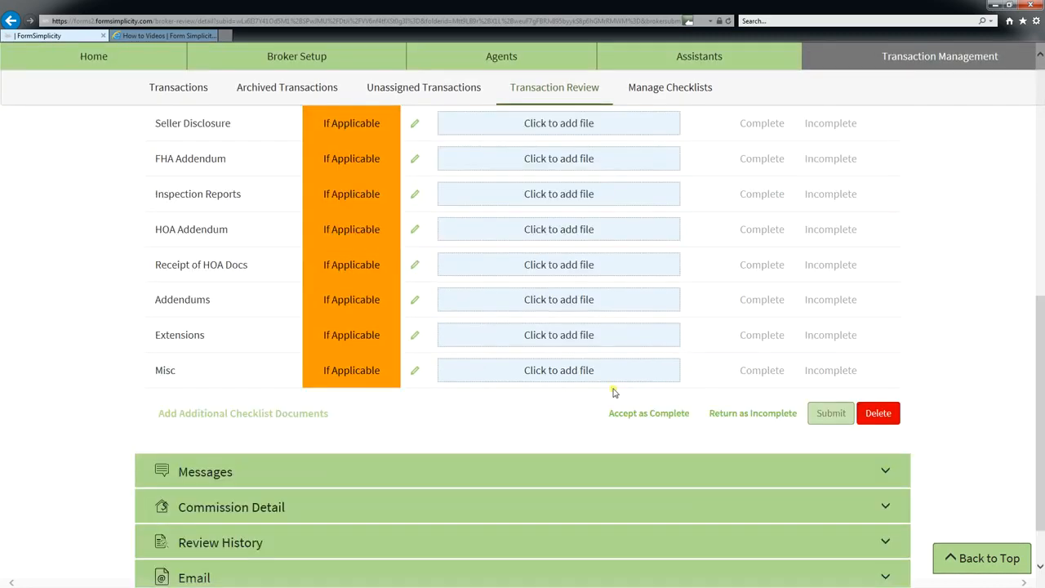
left_click(374, 405)
scroll(373, 405, "down", 2)
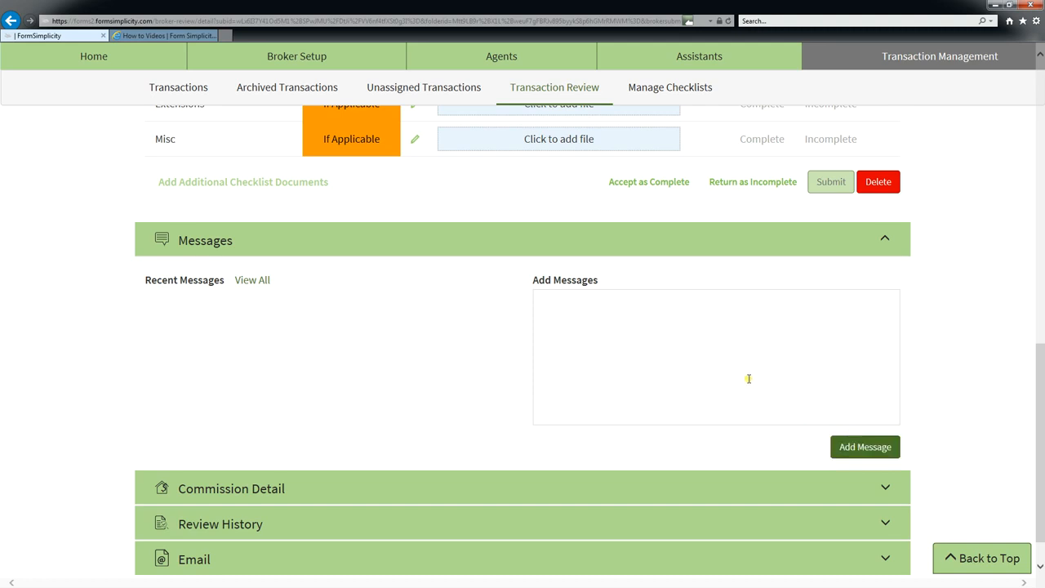
left_click(659, 356)
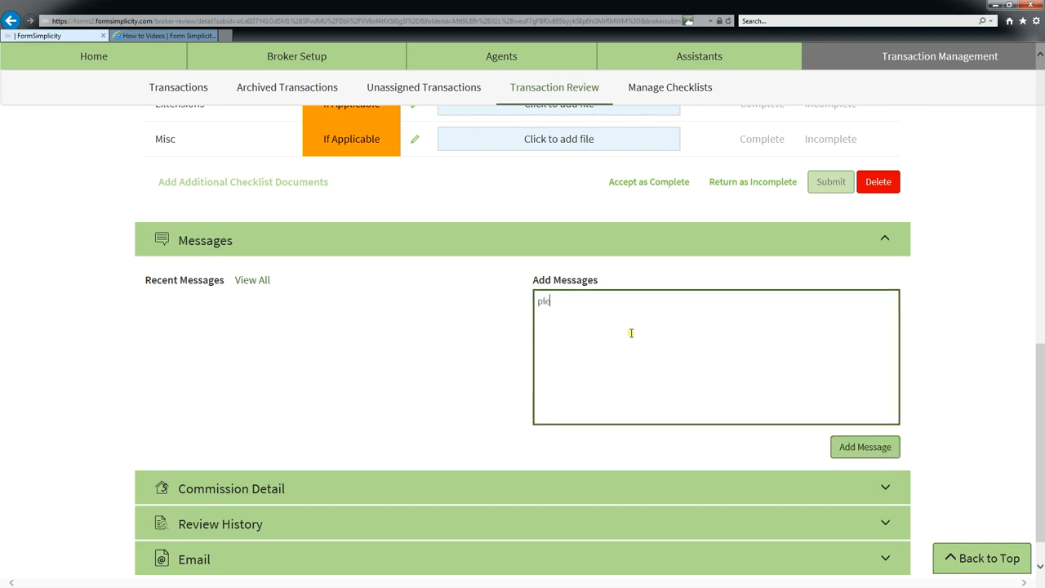
type("please")
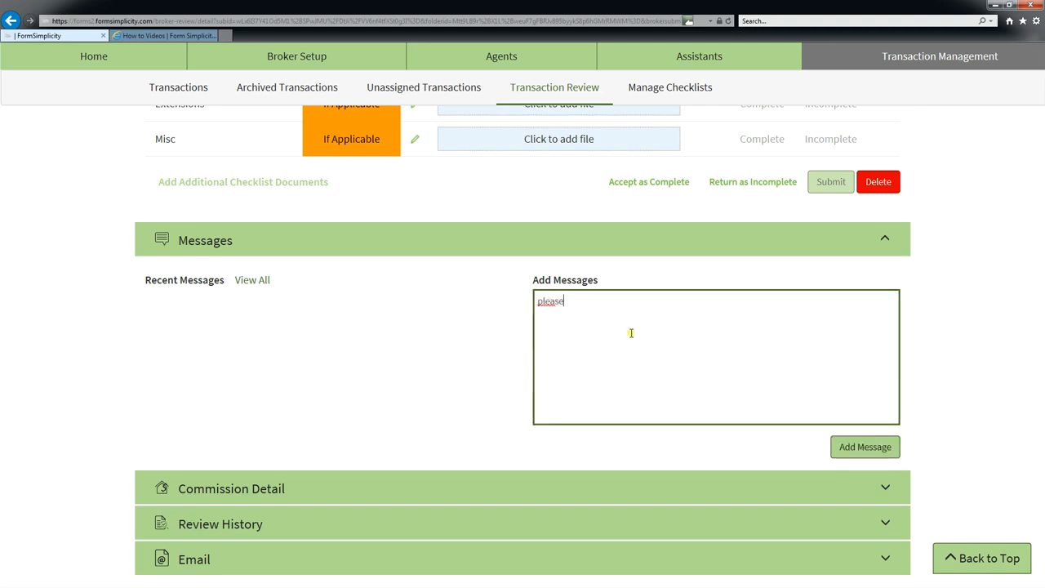
type(" missing signatur")
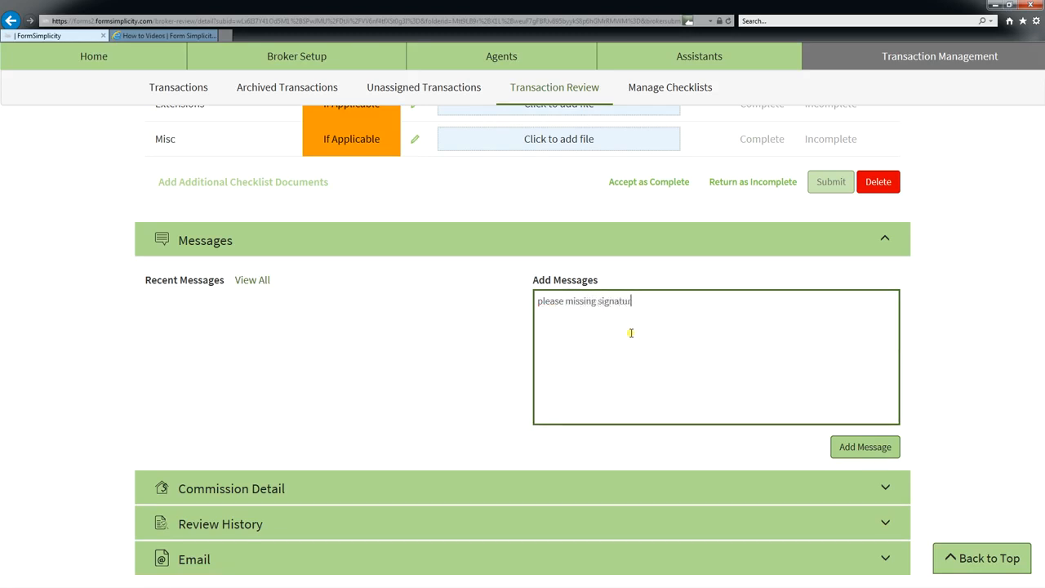
type("e on document")
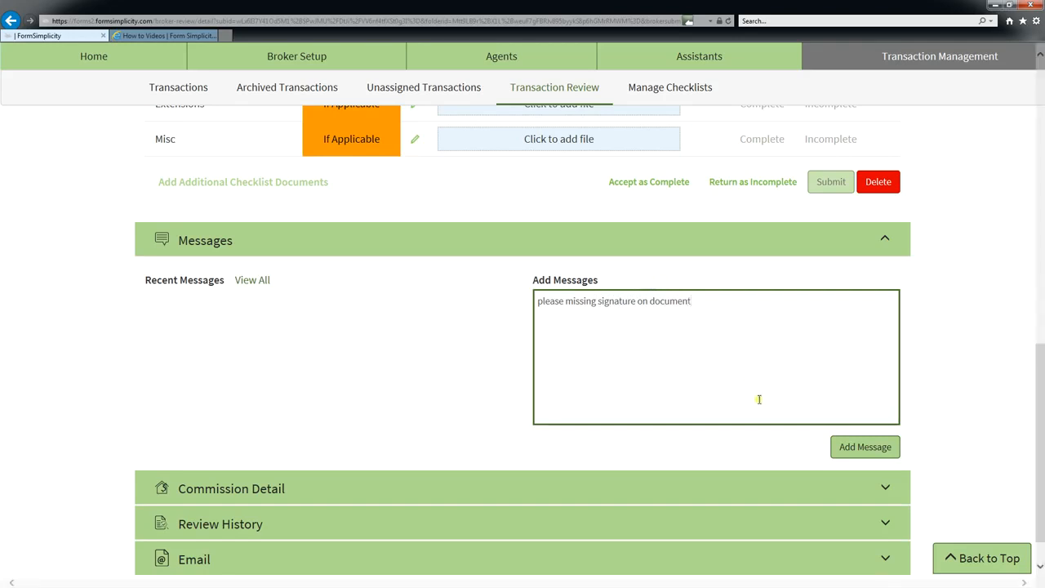
left_click(840, 447)
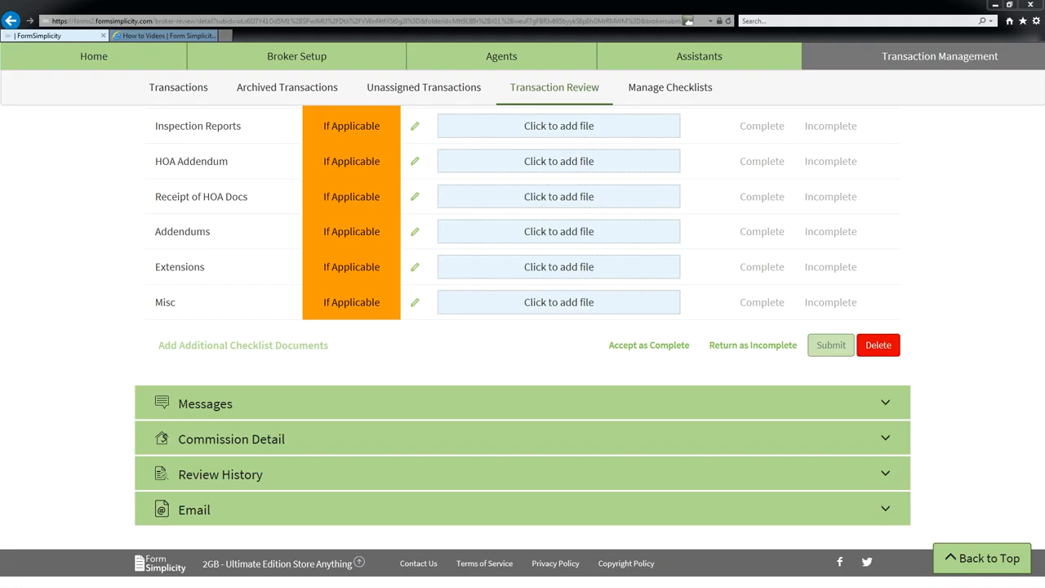
Switch to the agent account's window, maximize it, and check the document statuses and the broker's recent message.
left_click_drag(0, 133, 420, 63)
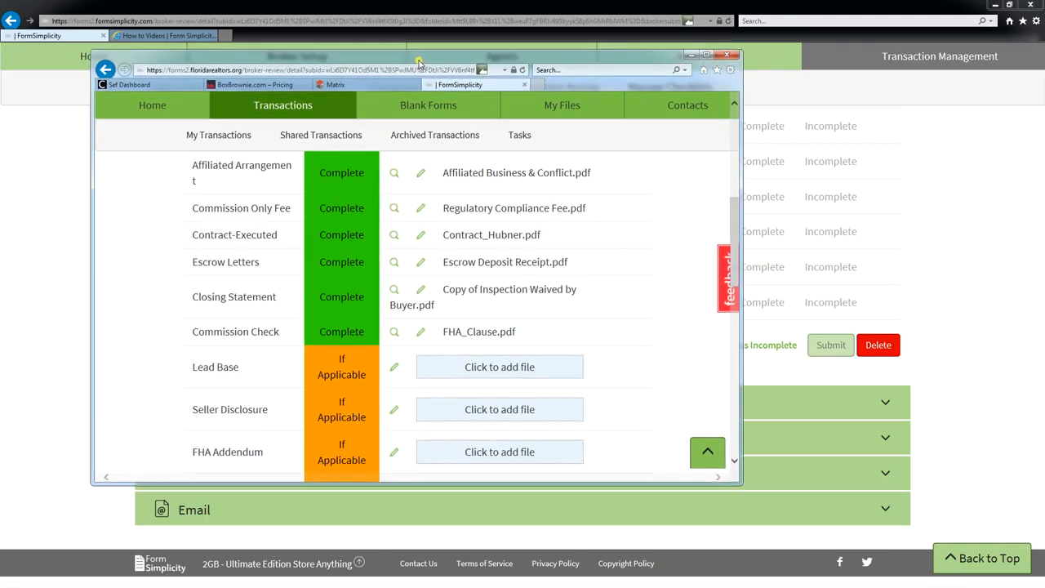
double_click(420, 63)
scroll(453, 202, "up", 5)
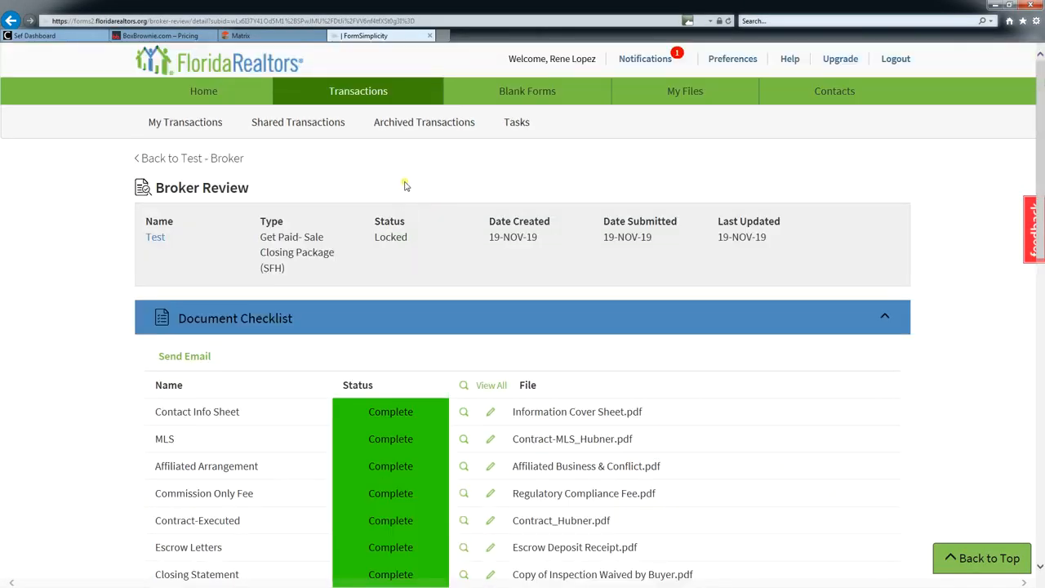
scroll(481, 416, "down", 1)
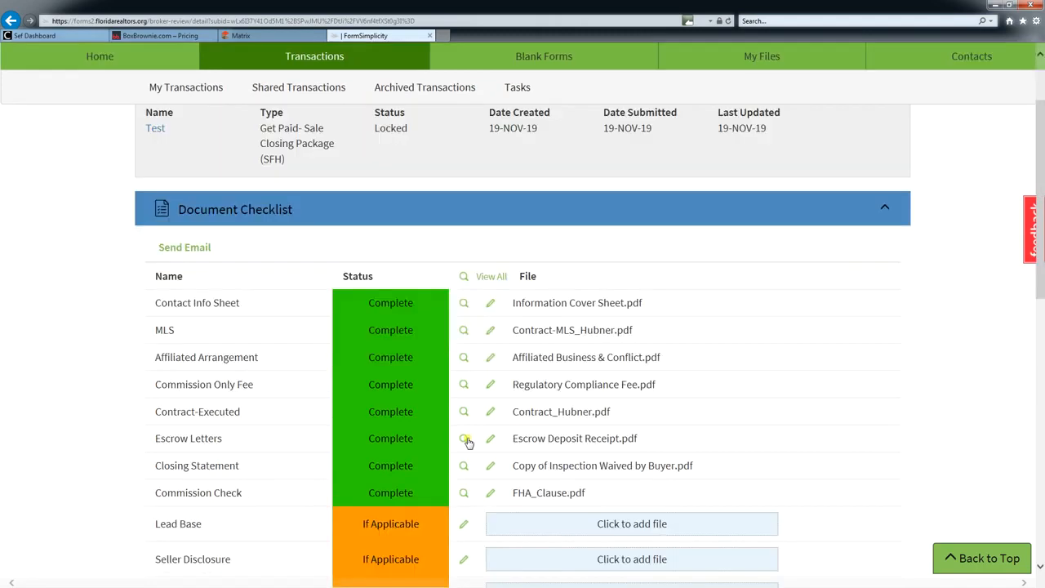
scroll(421, 343, "down", 5)
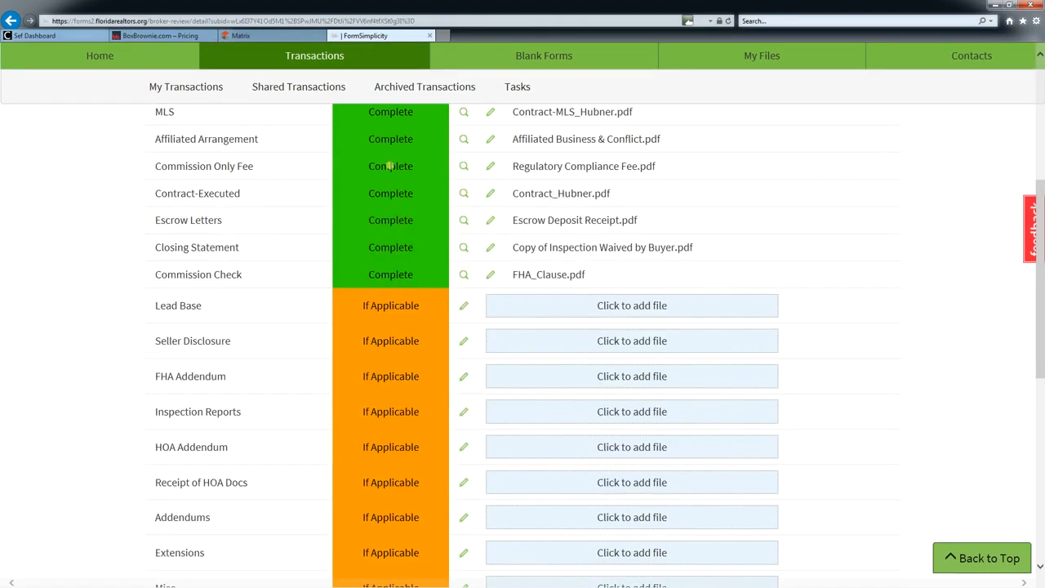
scroll(391, 186, "down", 2)
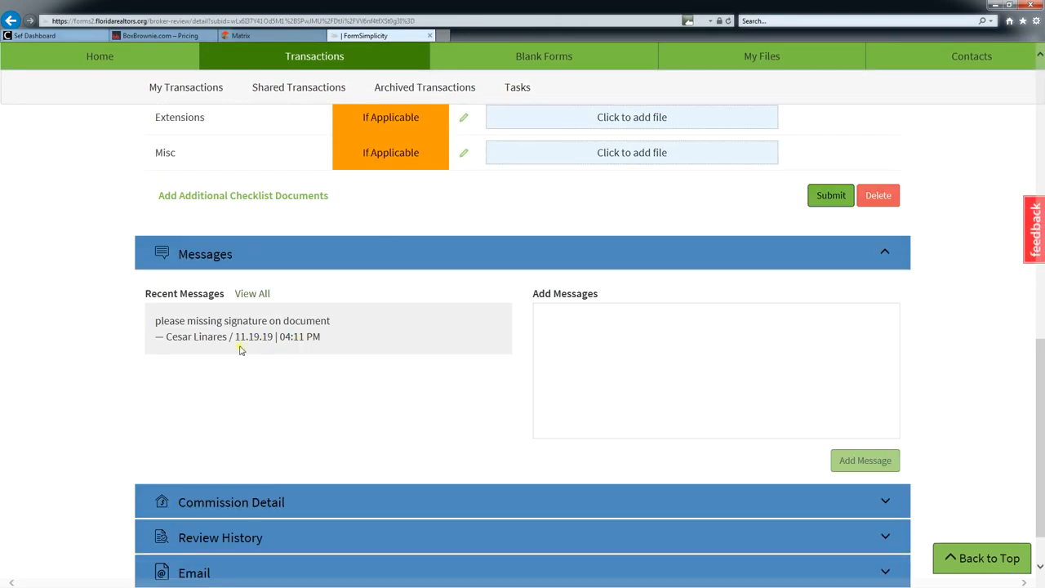
Expand Commission Detail in the agent account's review, and expand the same section in the broker account's window.
left_click(252, 503)
scroll(362, 437, "down", 3)
left_click(234, 223)
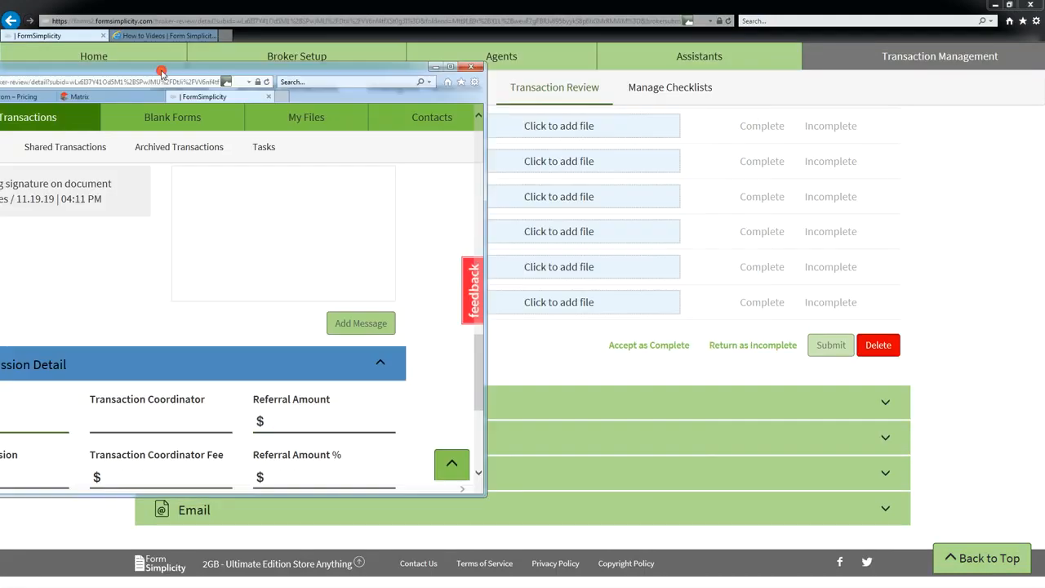
left_click(245, 438)
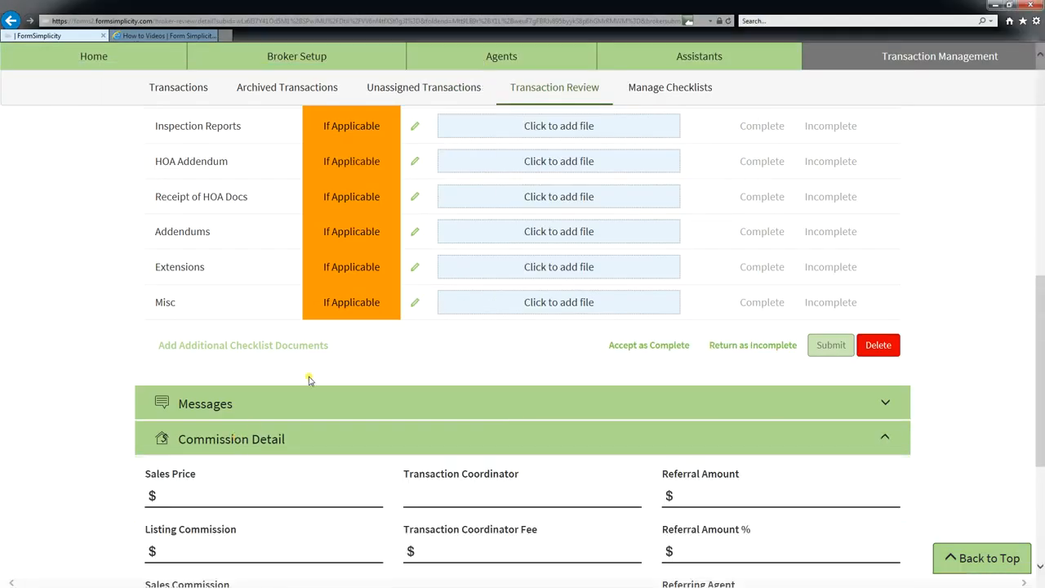
scroll(397, 477, "down", 2)
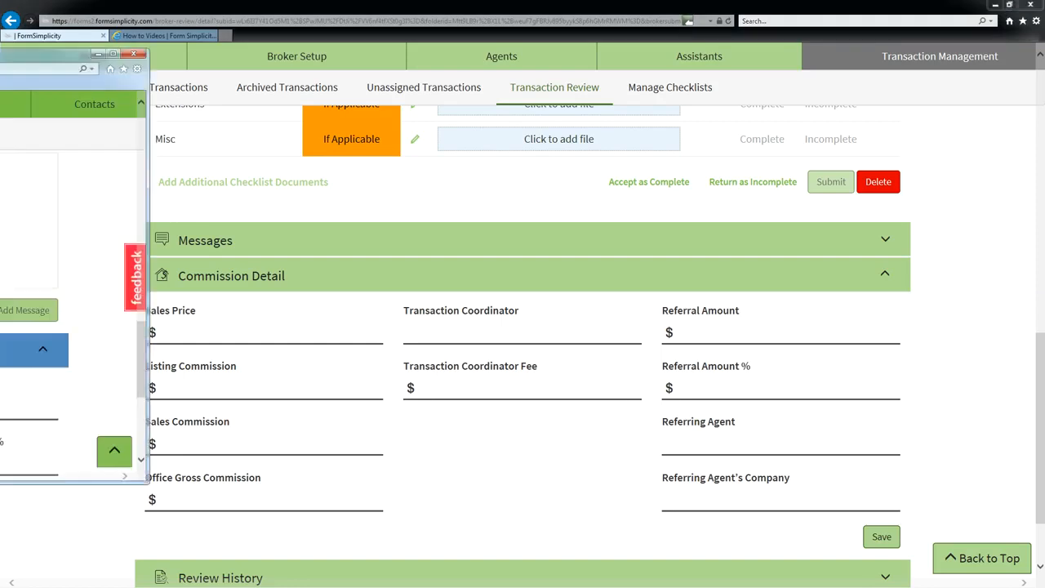
scroll(346, 342, "down", 1)
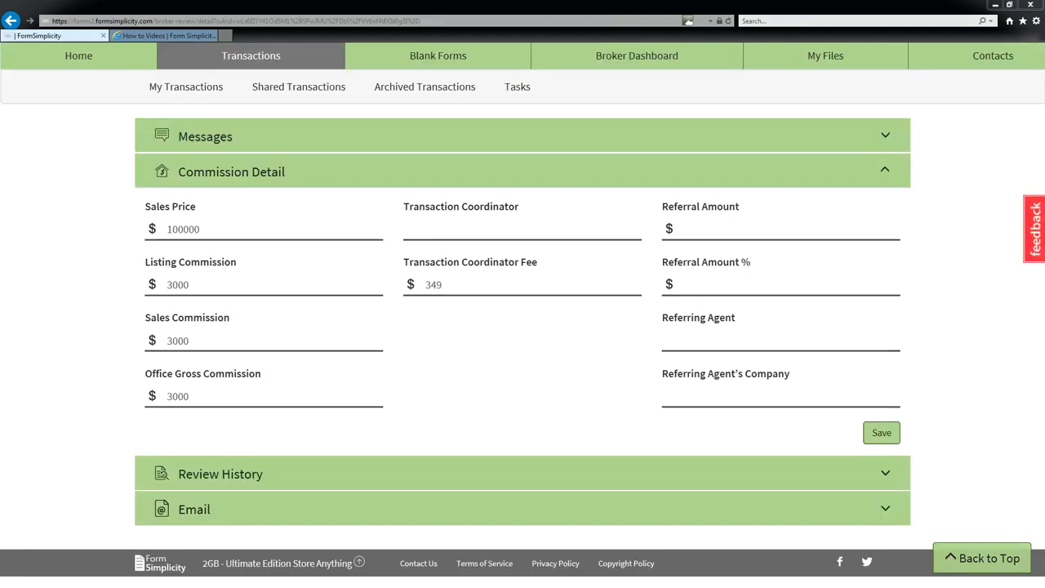
Check the Commission Detail amounts in the agent account's window, and bring back the broker account's window.
double_click(497, 74)
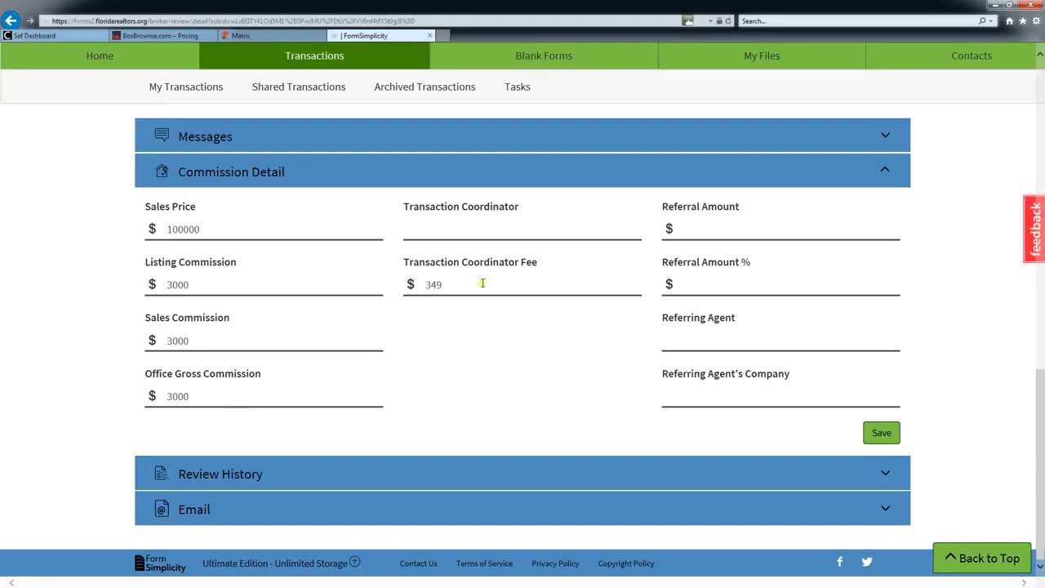
double_click(552, 38)
left_click_drag(532, 46, 0, 136)
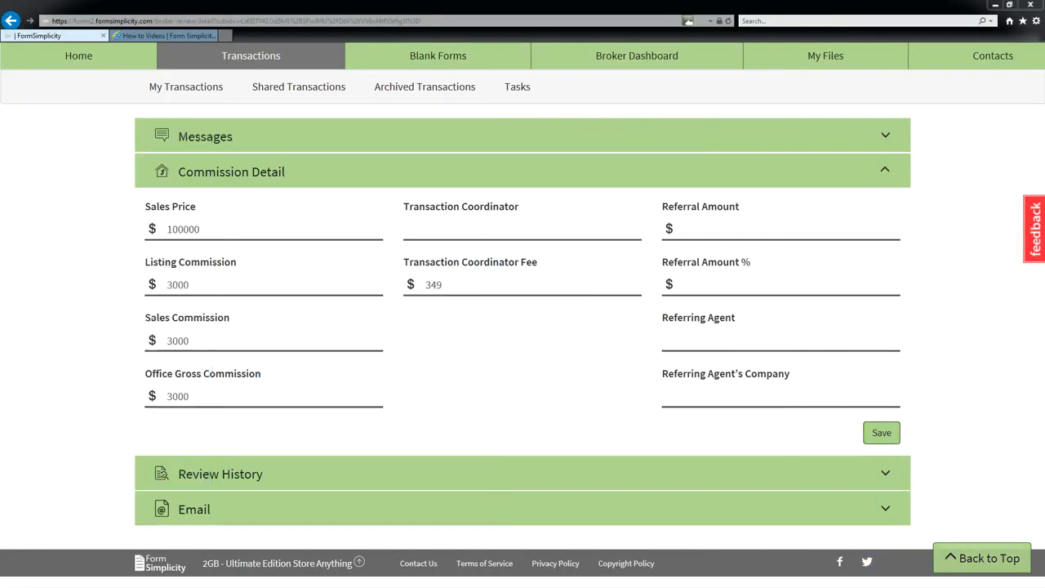
Examine the Sales Commission, Office Gross Commission and Transaction Coordinator Fee amounts in the broker account's Commission Detail.
left_click(466, 369)
scroll(89, 229, "up", 10)
scroll(98, 221, "down", 10)
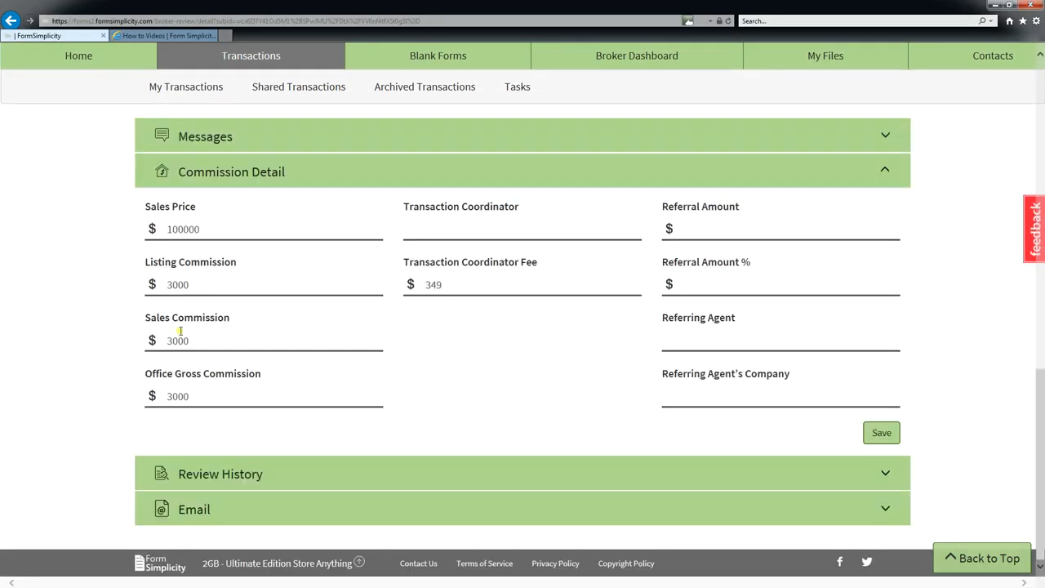
left_click(145, 319)
left_click_drag(145, 318, 212, 334)
left_click(211, 340)
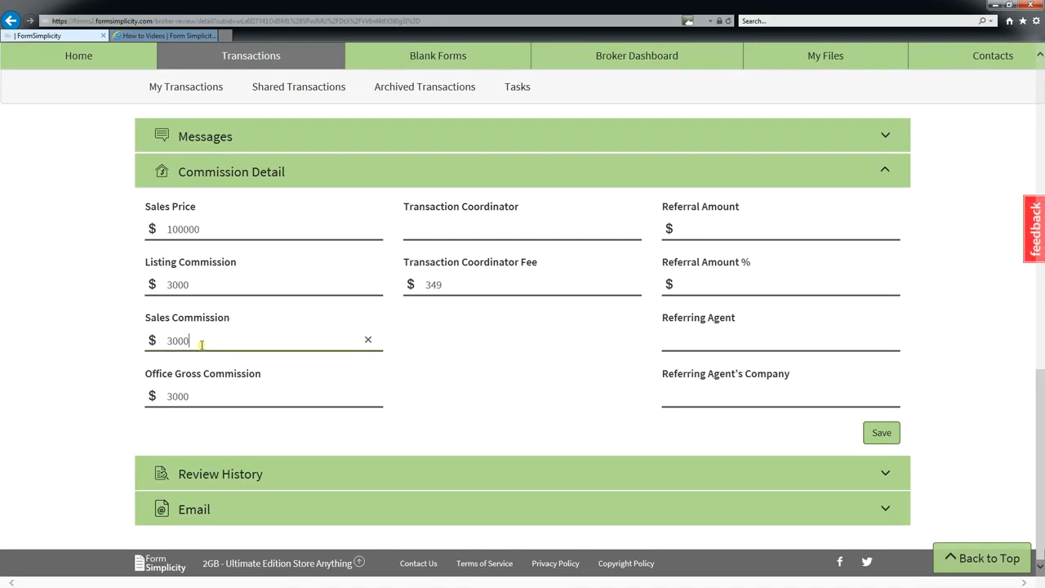
left_click(196, 392)
left_click_drag(196, 392, 158, 396)
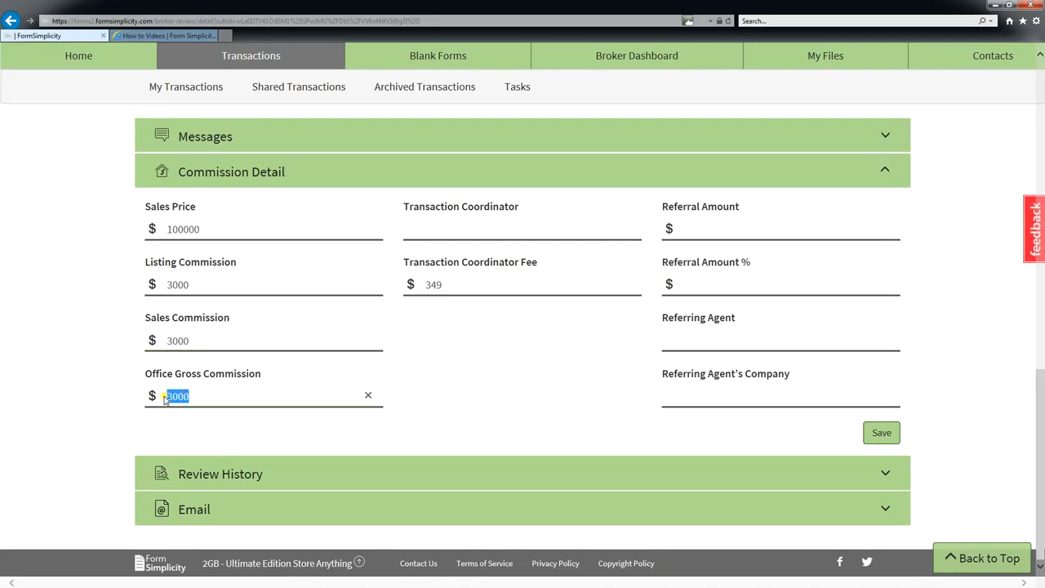
left_click(198, 393)
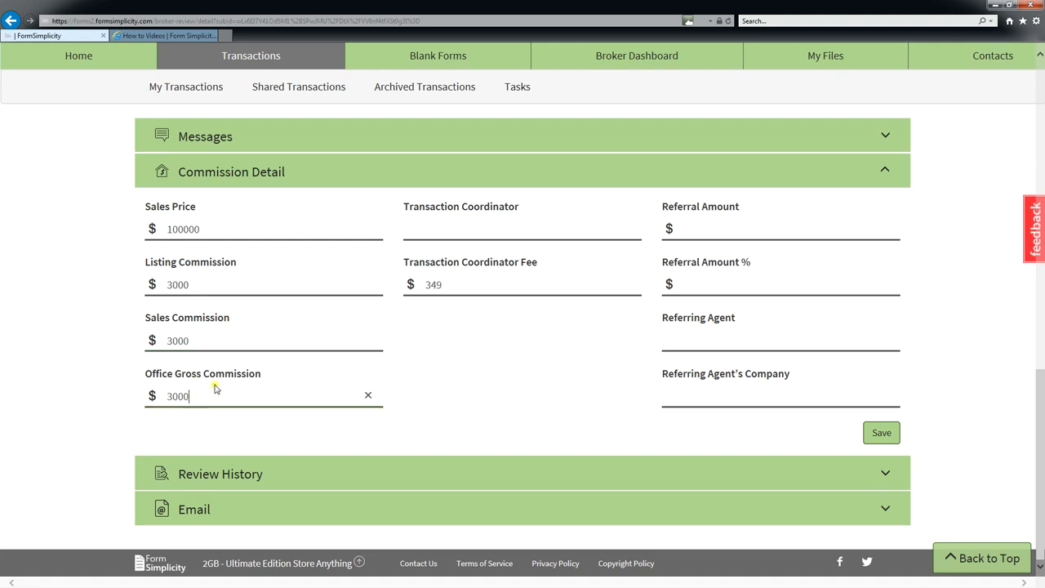
left_click(449, 288)
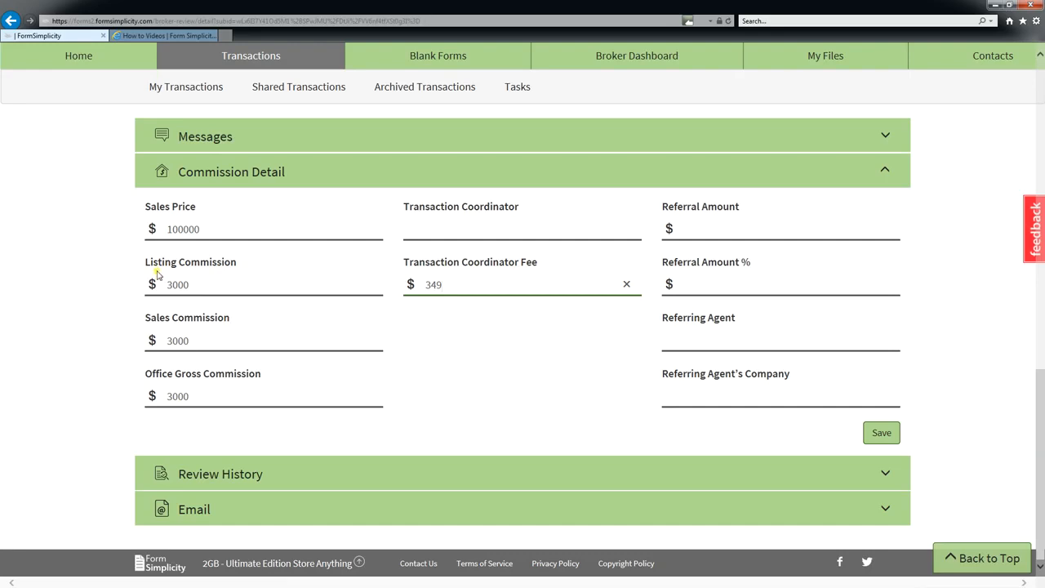
Expand Messages in the broker account's review, and check the recent message and the Commission Detail amounts below it.
scroll(160, 282, "up", 3)
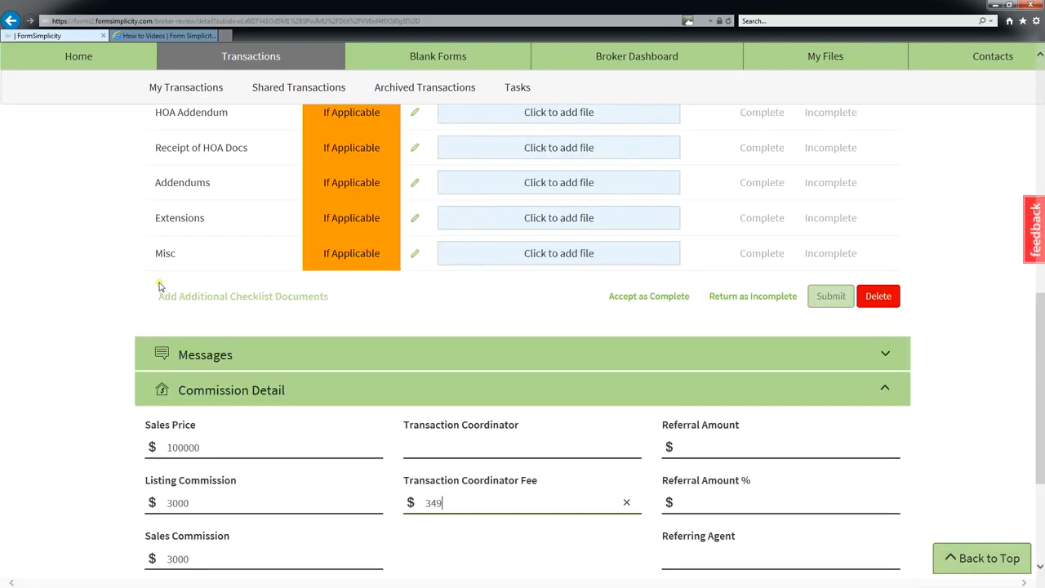
left_click(175, 355)
scroll(168, 351, "down", 2)
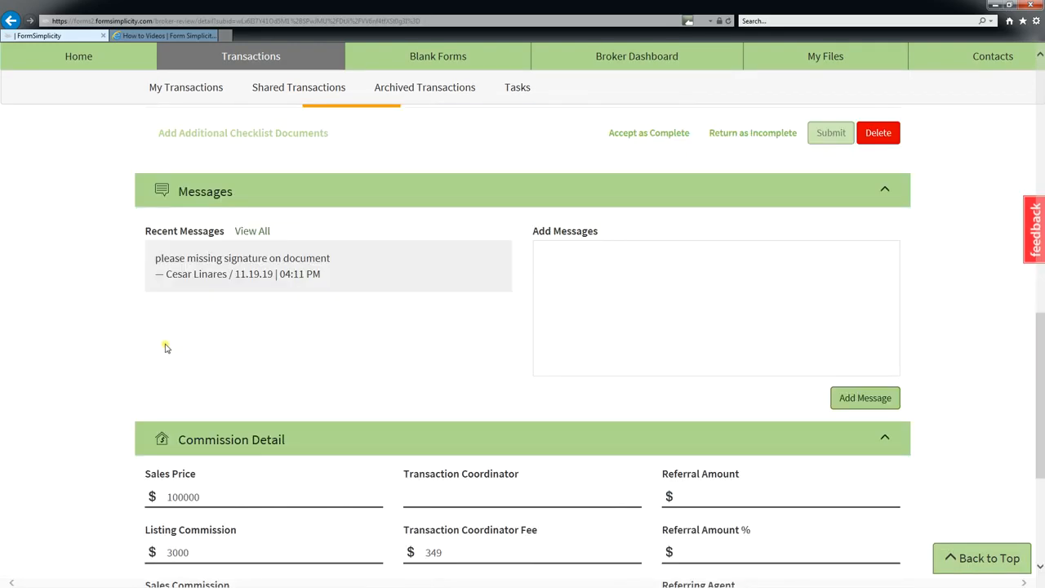
scroll(165, 351, "down", 2)
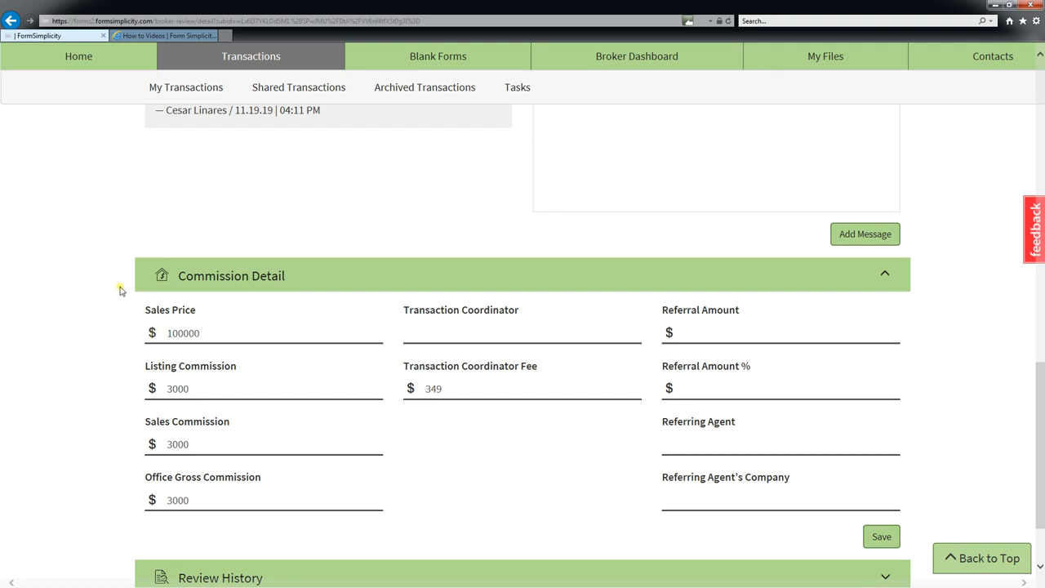
scroll(95, 351, "down", 1)
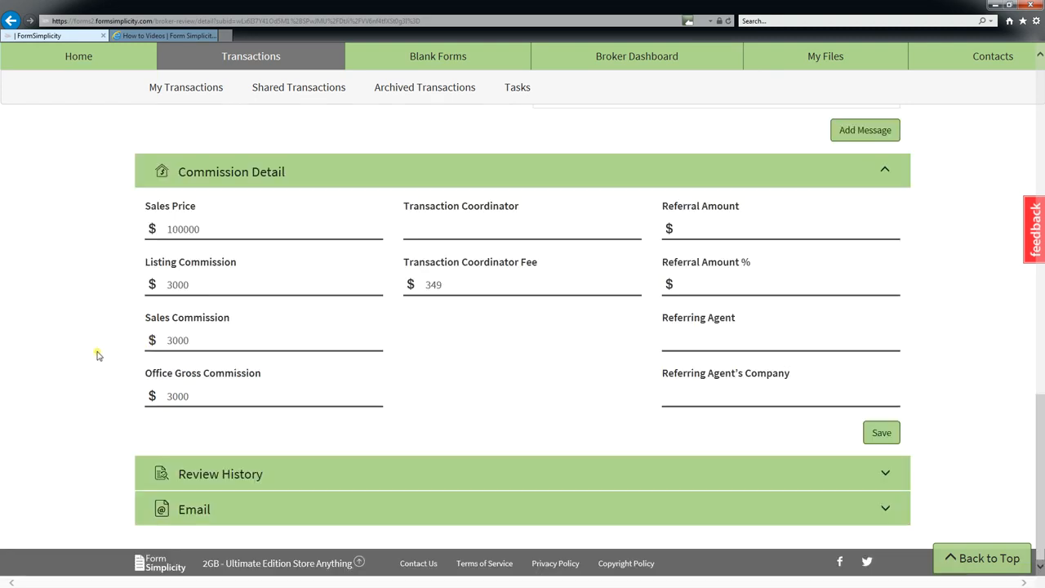
Review the document statuses in the broker account's transaction checklist.
scroll(100, 353, "up", 3)
scroll(102, 354, "up", 3)
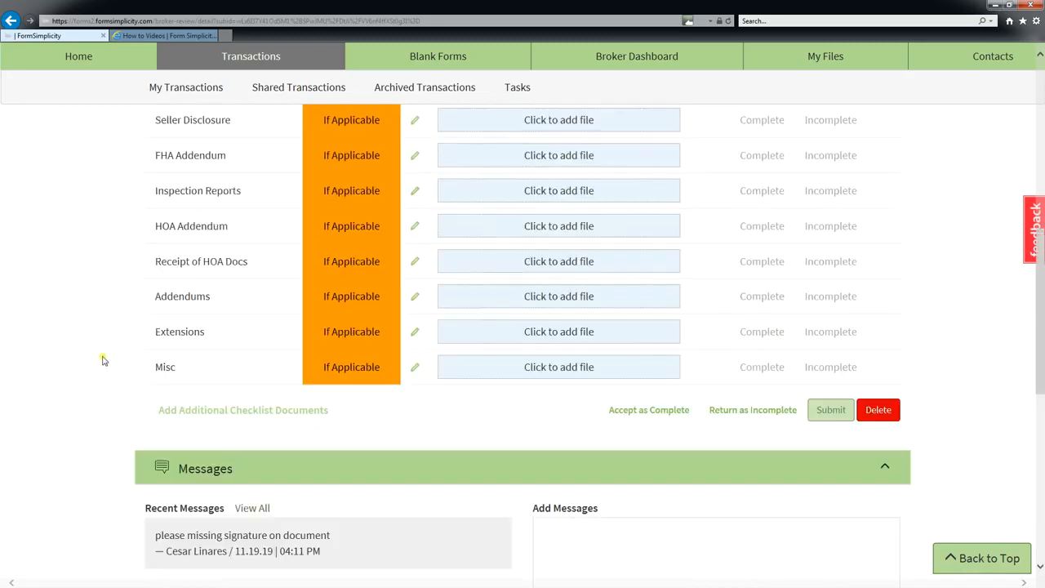
scroll(103, 358, "up", 1)
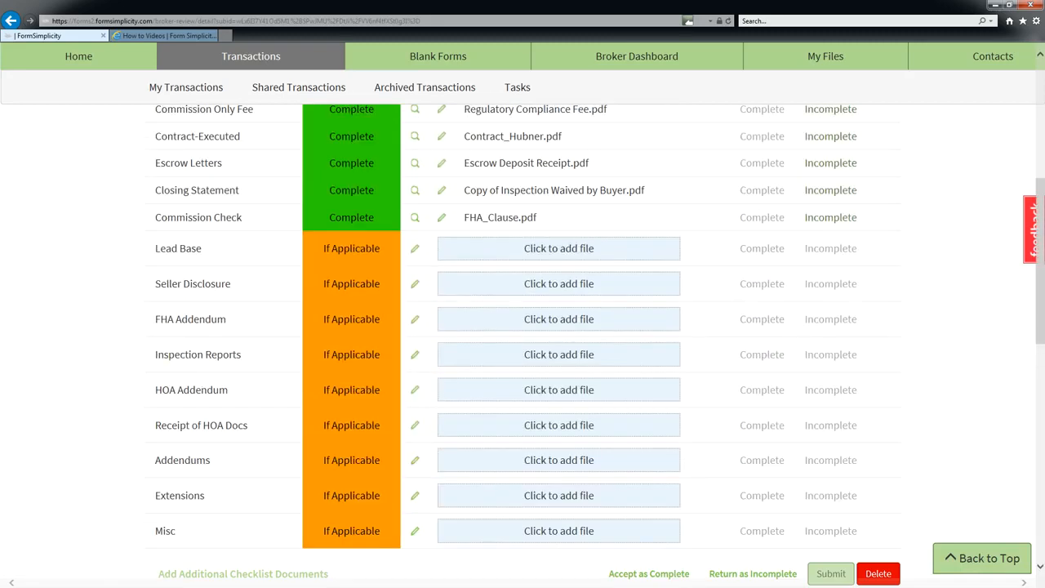